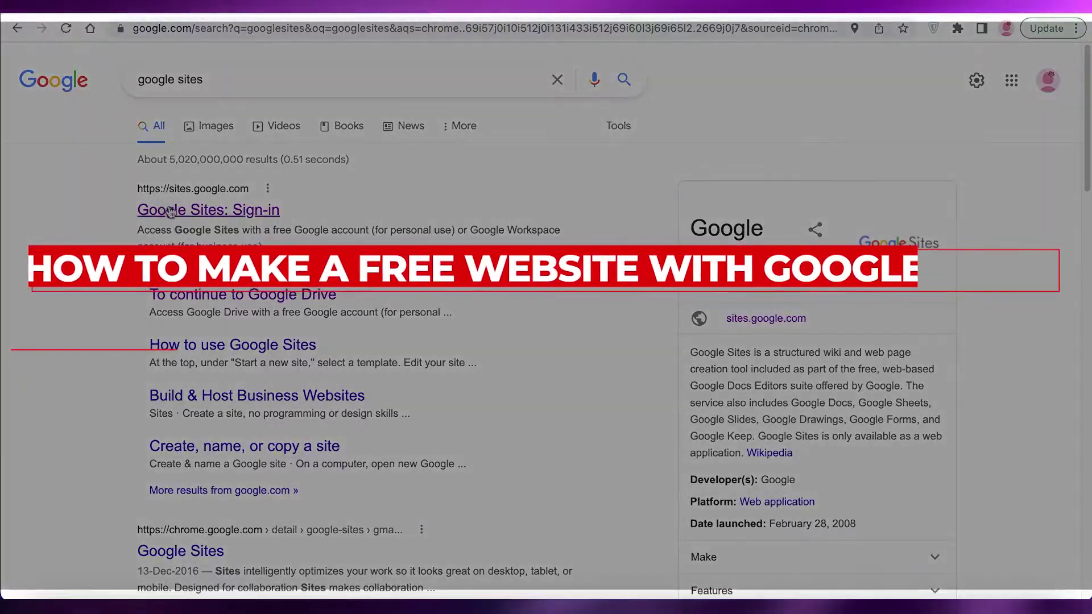
Step: Follow the 'Google Sites: Sign-in' search result to reach the Google Sites start page
left_click(171, 210)
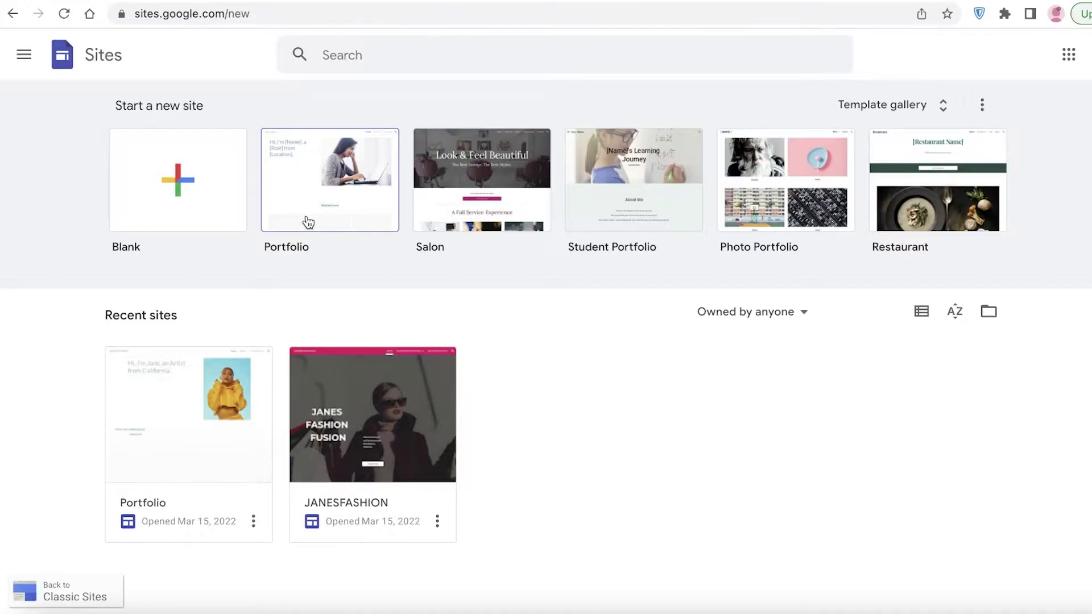
left_click(12, 13)
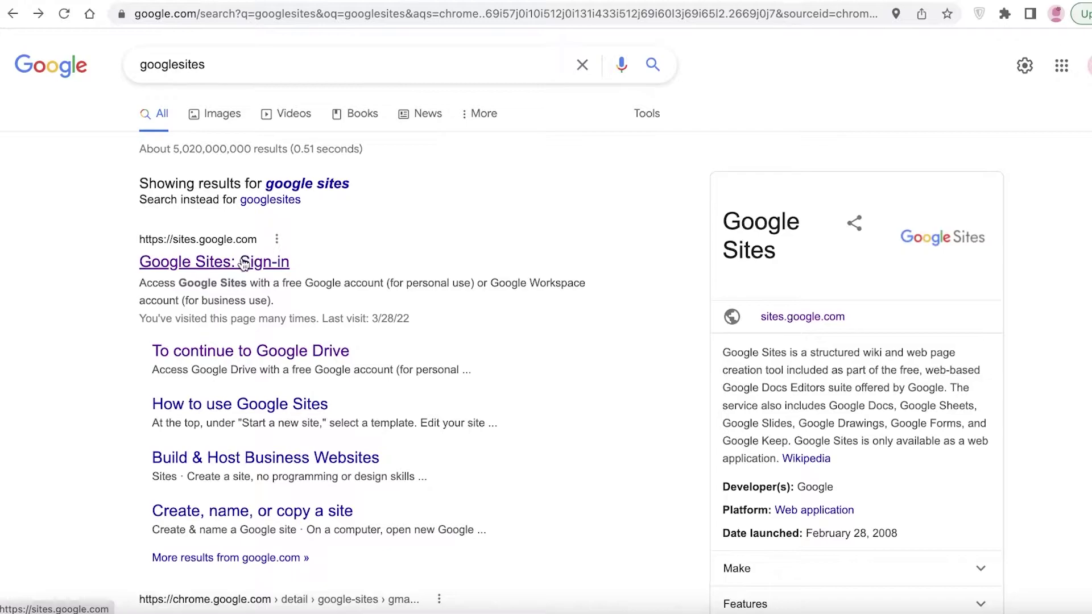
left_click(244, 264)
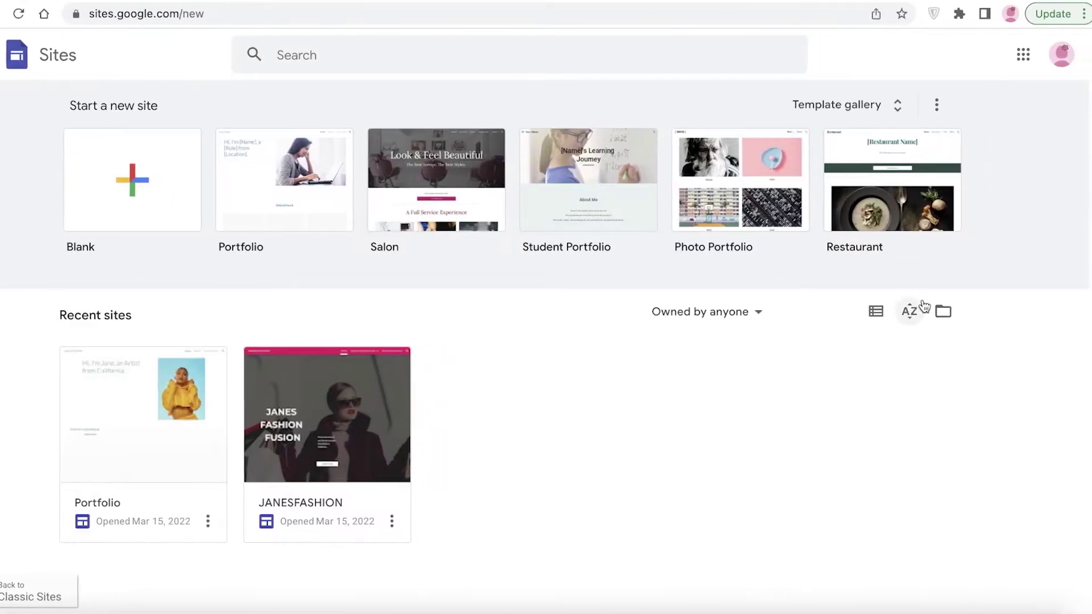
Step: Check the signed-in account panel, dismiss it, and open the Template gallery
left_click(1062, 53)
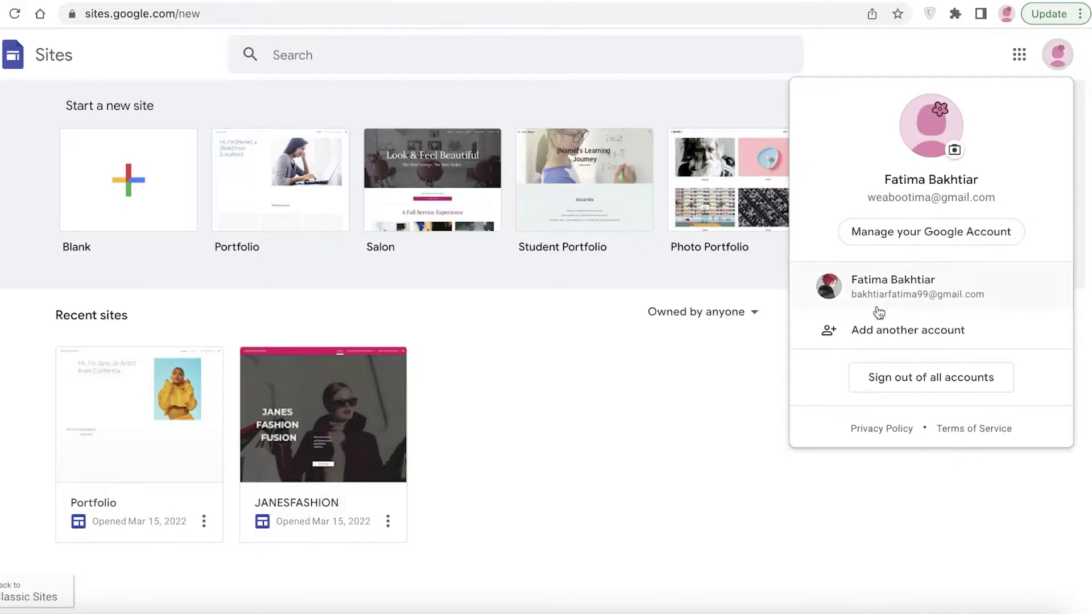
left_click(1057, 57)
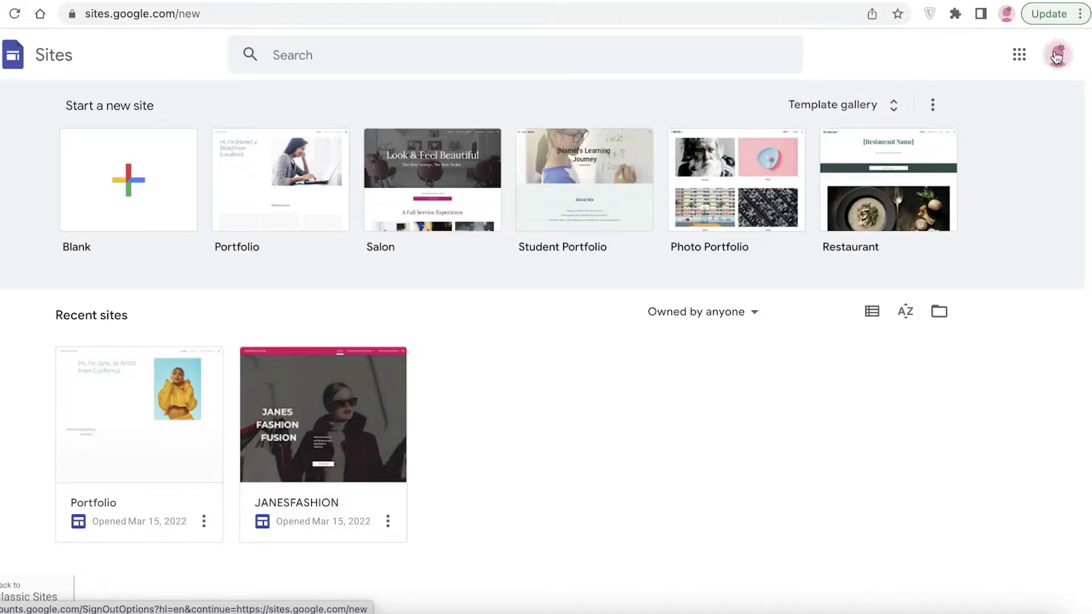
left_click(858, 103)
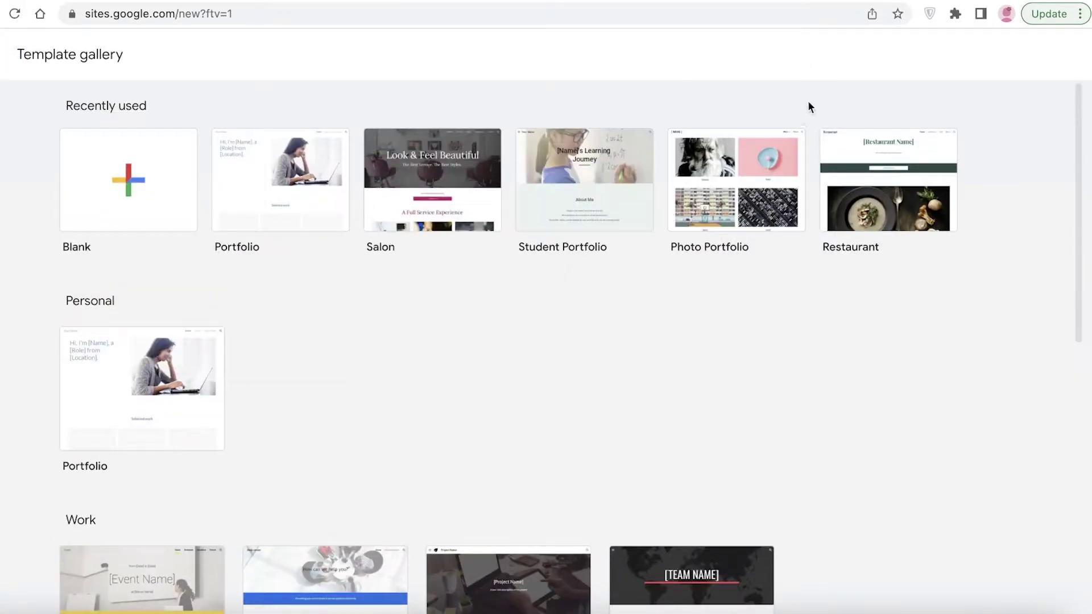
Step: Browse the template gallery, then return to the Sites home page
scroll(297, 210, "down", 10)
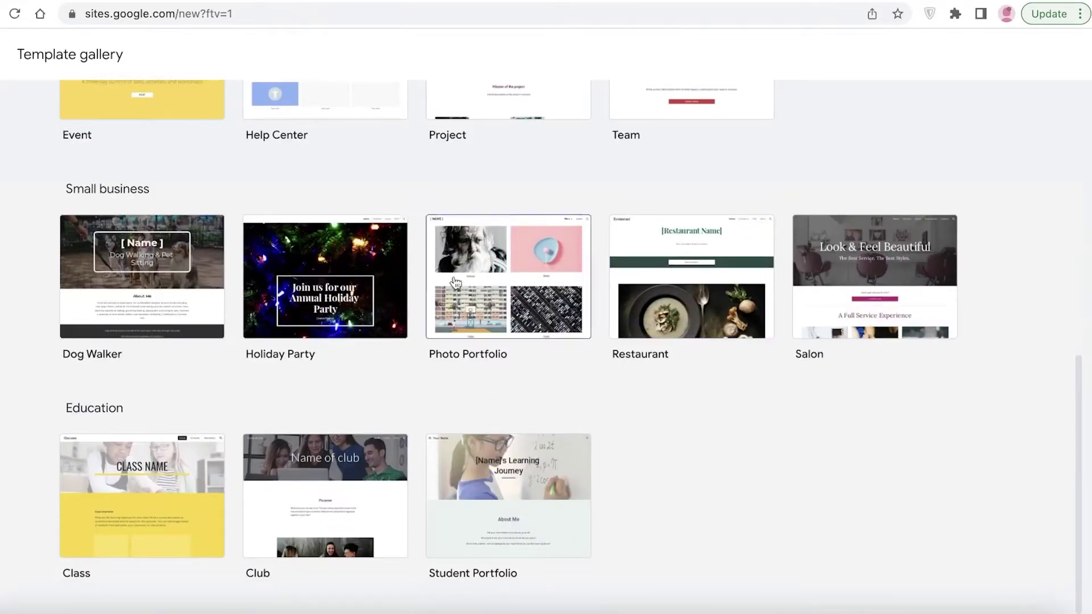
scroll(593, 373, "up", 6)
scroll(593, 373, "up", 3)
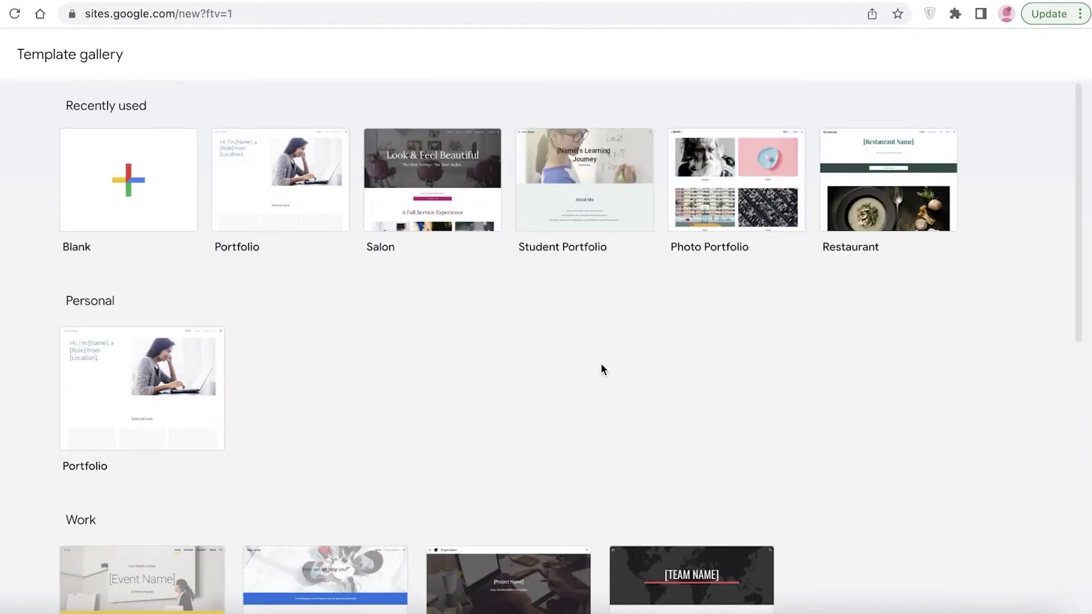
key("alt+Left")
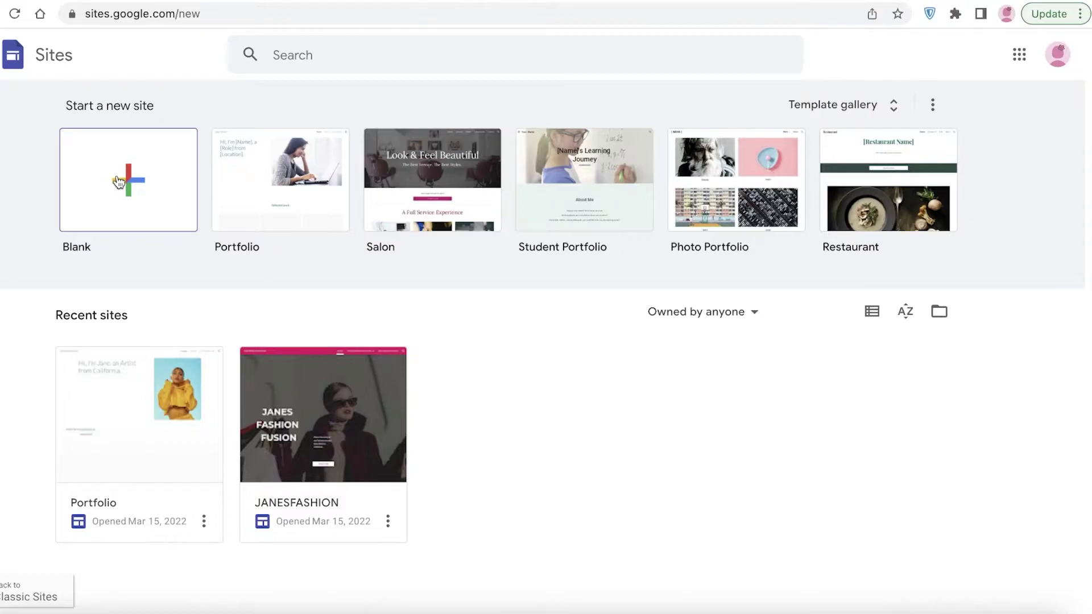
Step: Start a blank site and replace 'Your page title' with 'FASHION FOREVER'
left_click(159, 180)
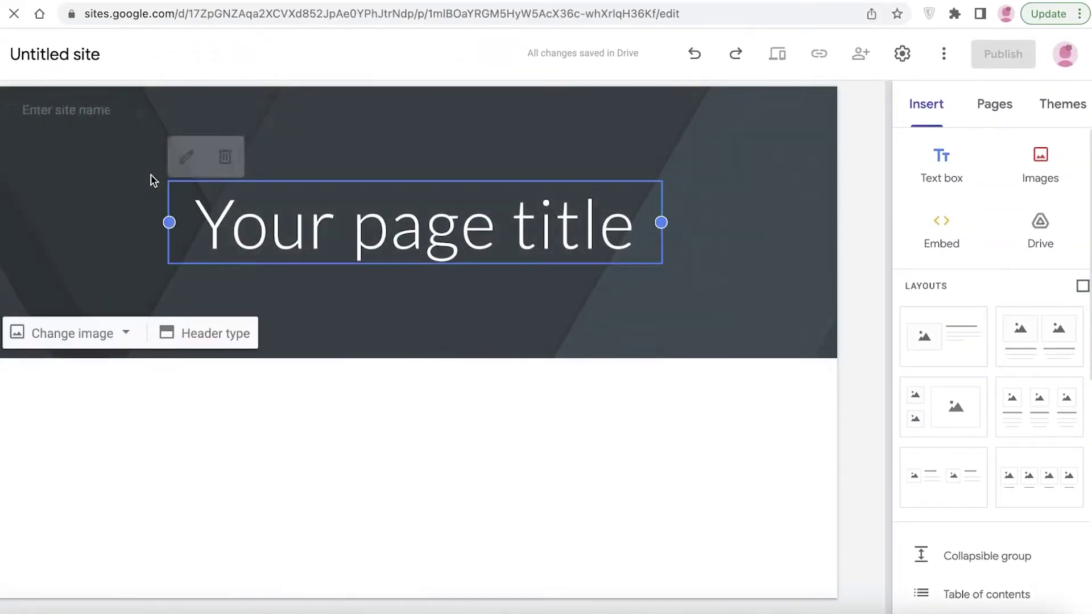
triple_click(409, 232)
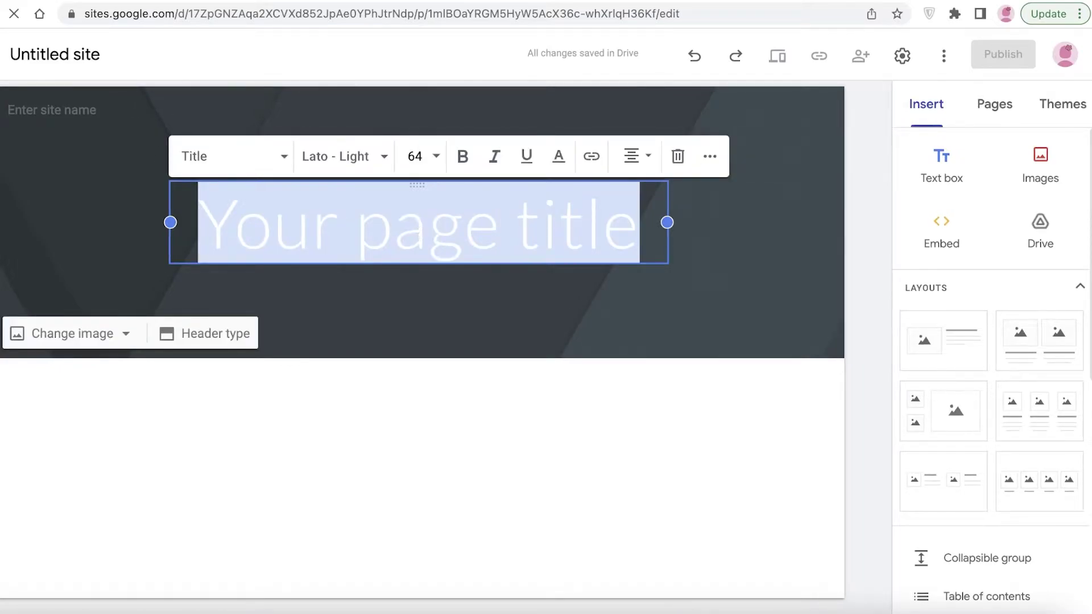
type("G")
key("BackSpace")
type("FASHION")
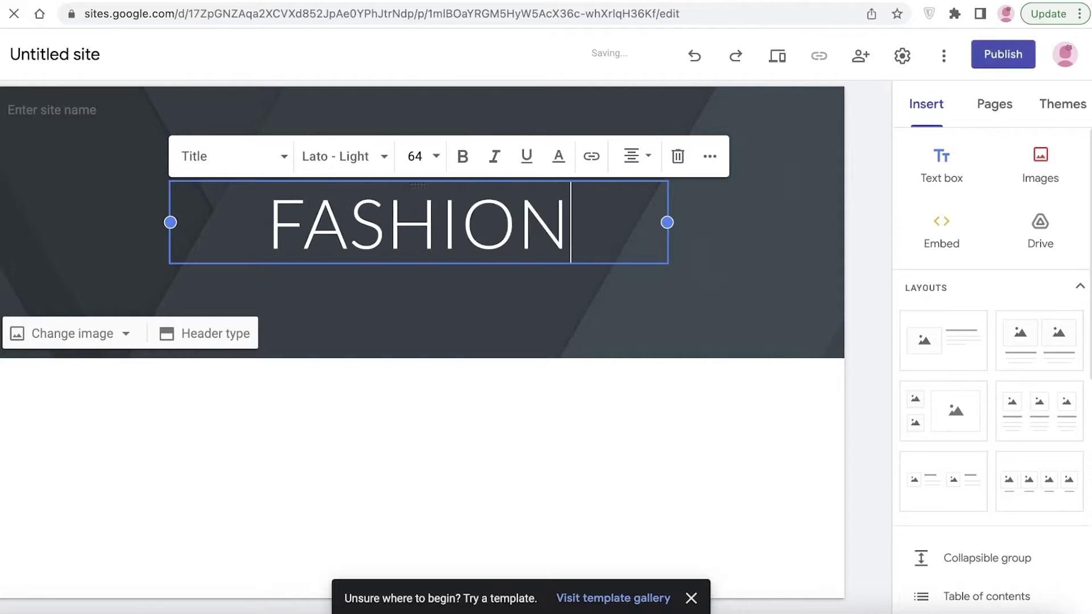
type(" FOREVER")
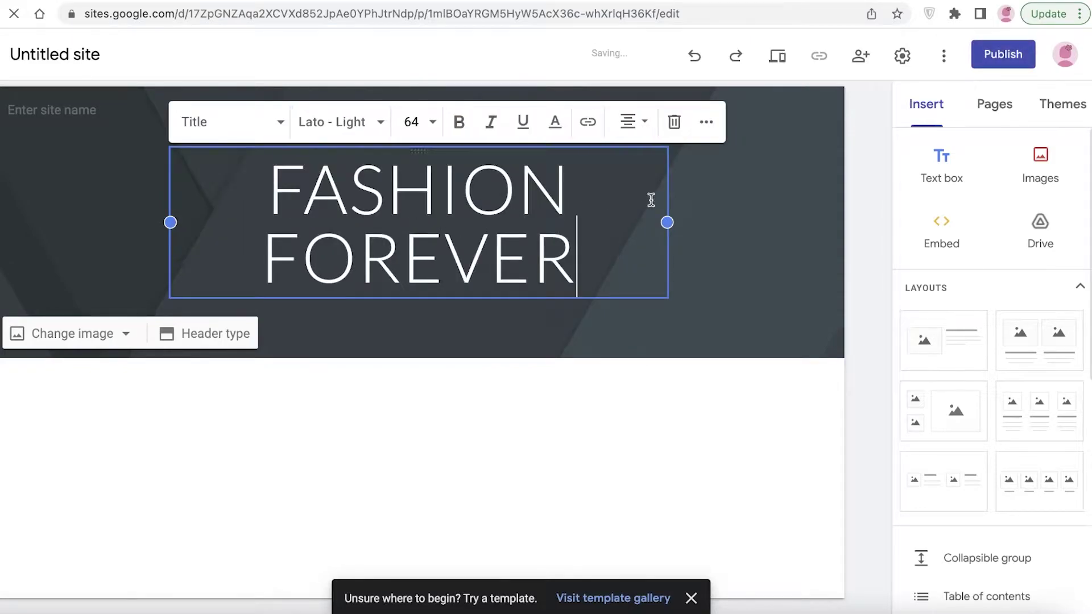
left_click_drag(648, 270, 274, 175)
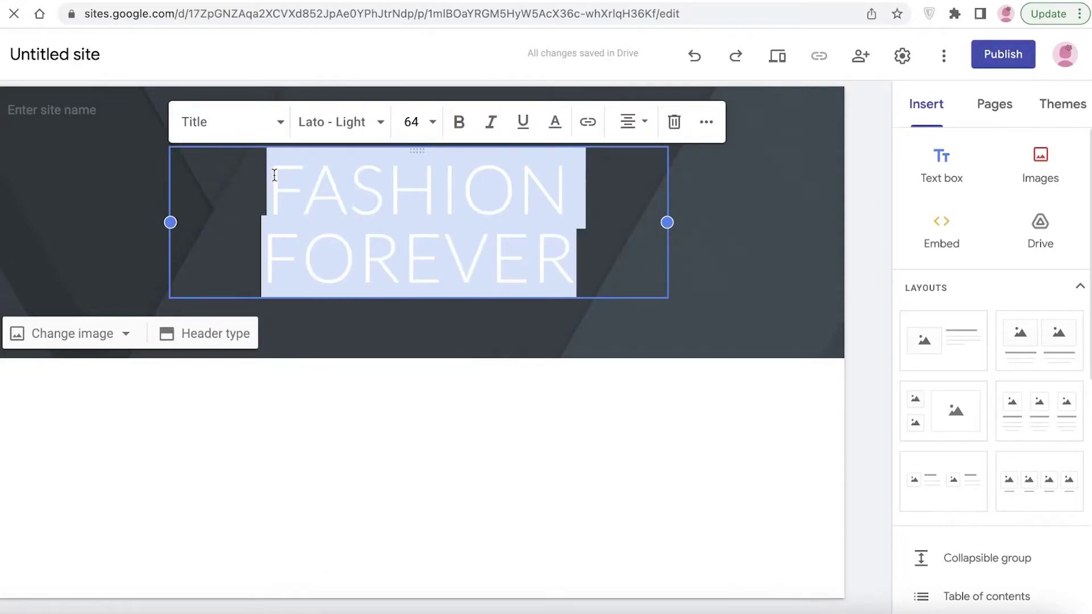
Step: Try Lobster, Roboto Mono and Lora Bold on the title, settling on EB Garamond
left_click(337, 134)
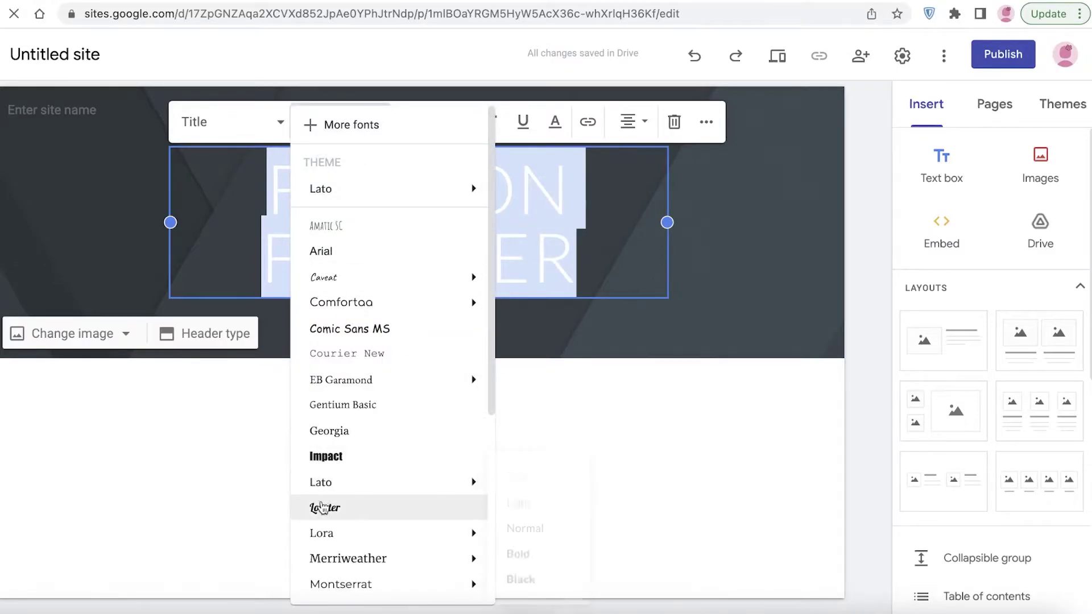
left_click(323, 509)
left_click(337, 122)
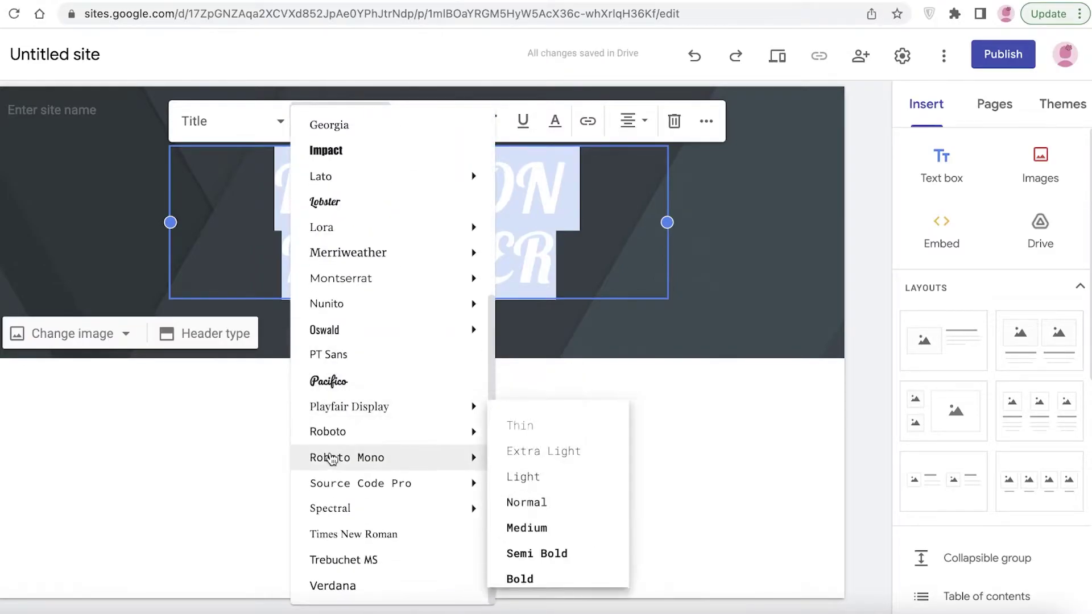
mouse_move(335, 435)
left_click(443, 457)
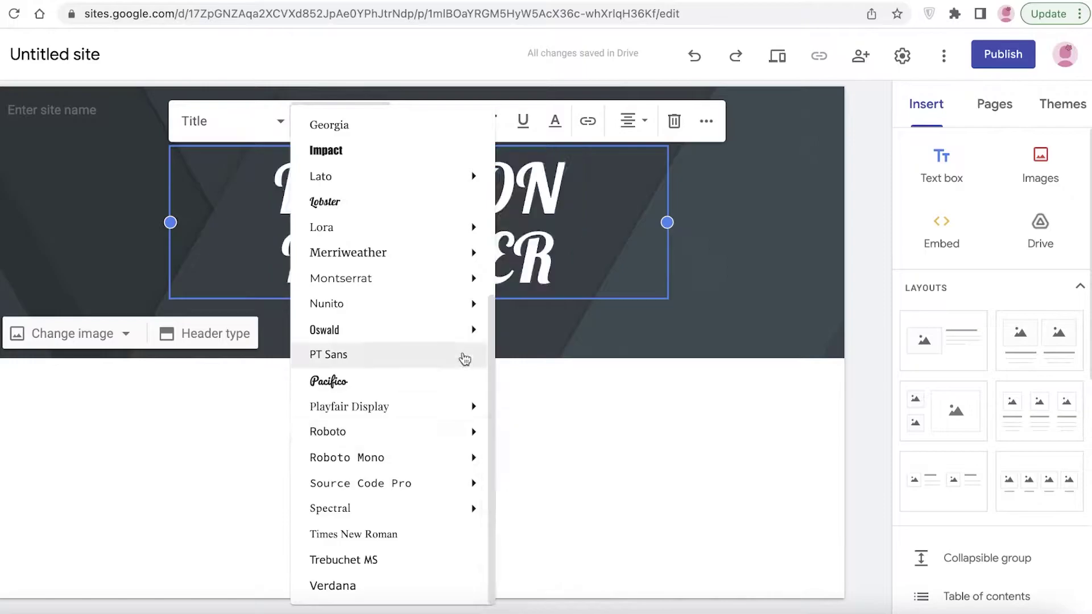
left_click(385, 124)
mouse_move(403, 542)
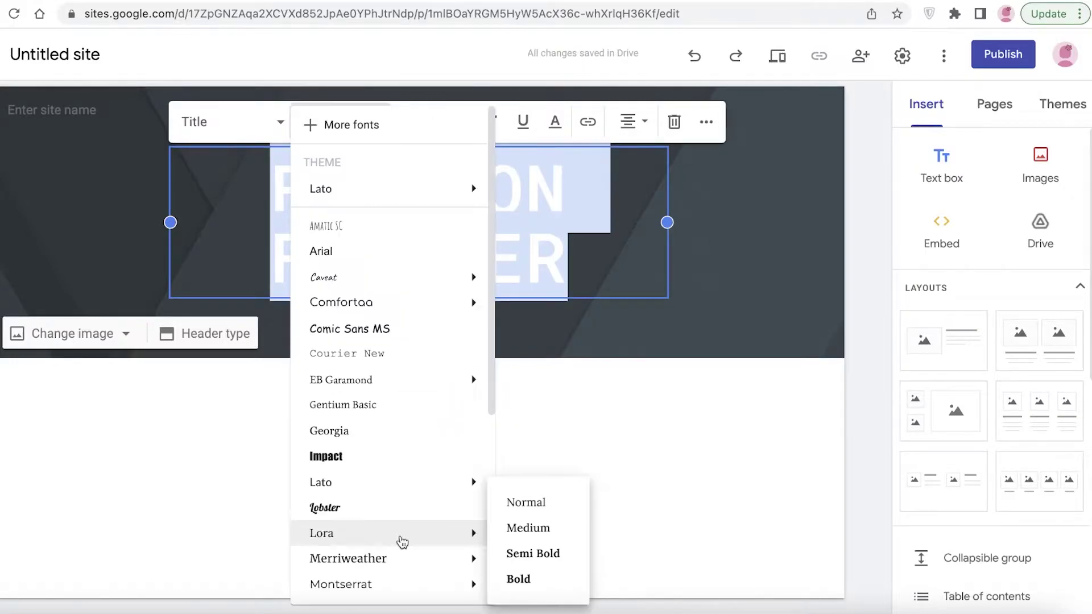
left_click(518, 580)
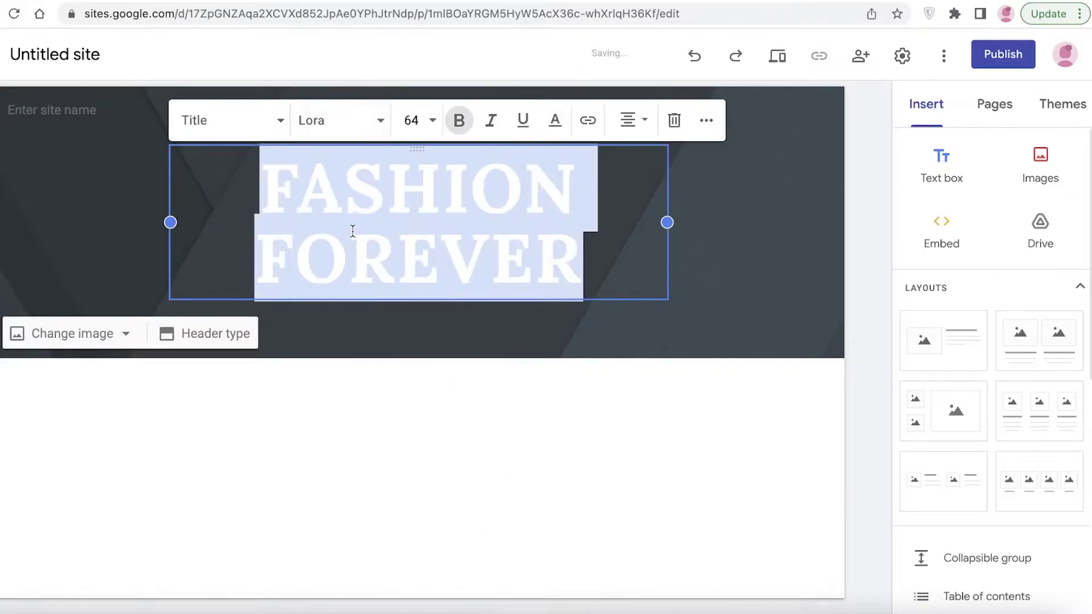
left_click(341, 121)
mouse_move(379, 428)
scroll(361, 228, "up", 4)
scroll(362, 227, "down", 4)
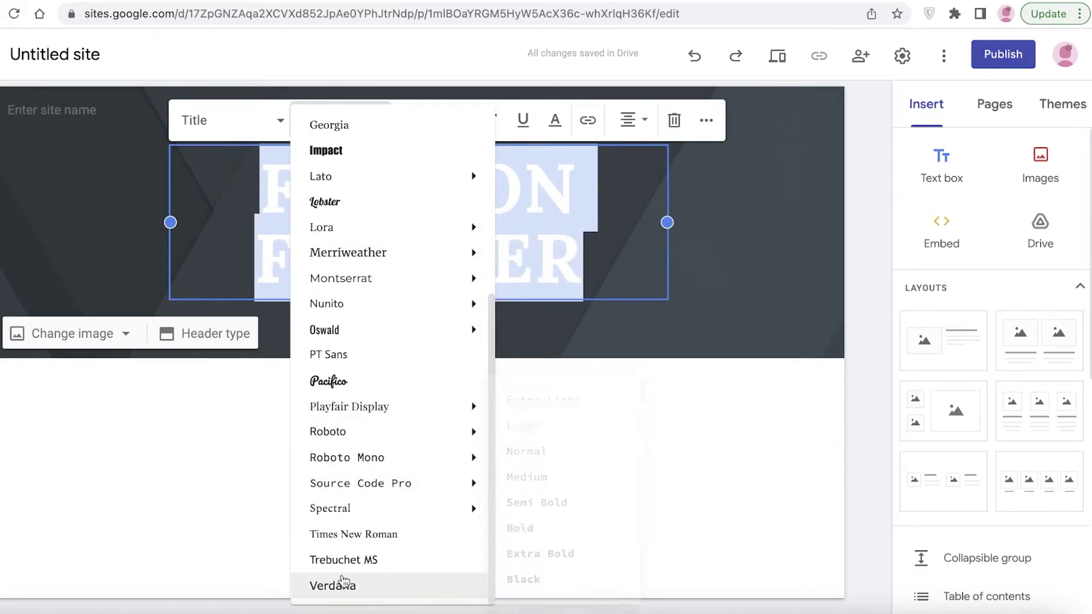
left_click(490, 433)
Step: Change the FASHION FOREVER title's font size from 64 to 50
left_click(440, 259)
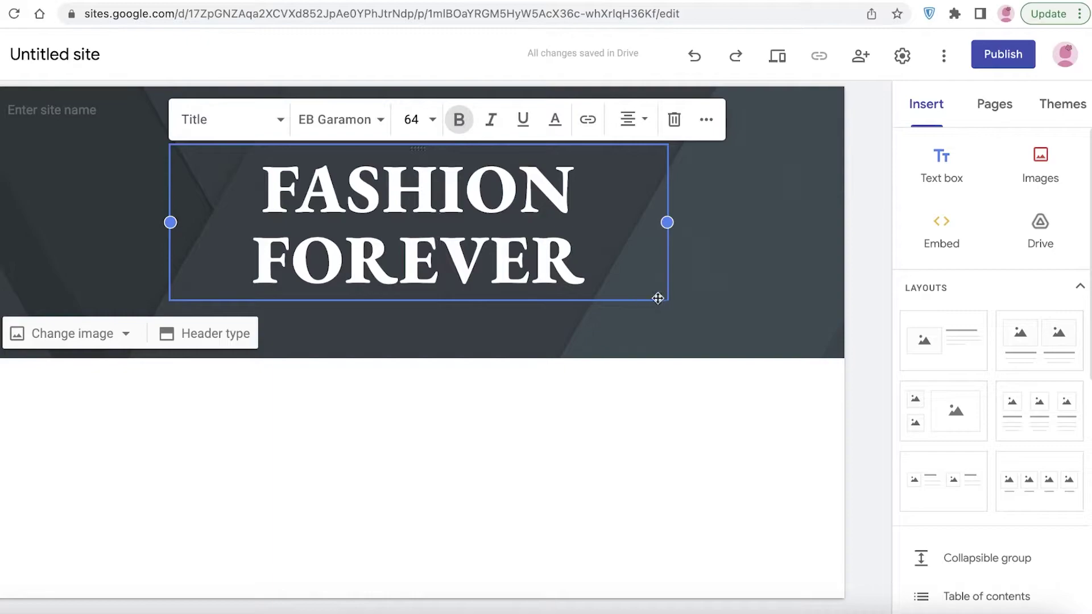
left_click(398, 115)
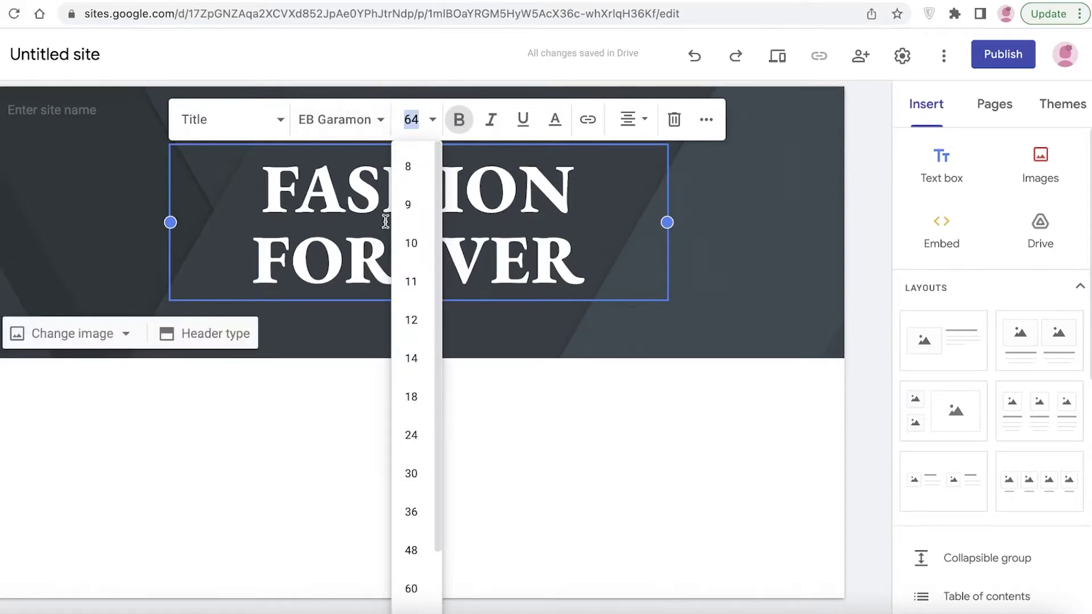
scroll(404, 470, "down", 1)
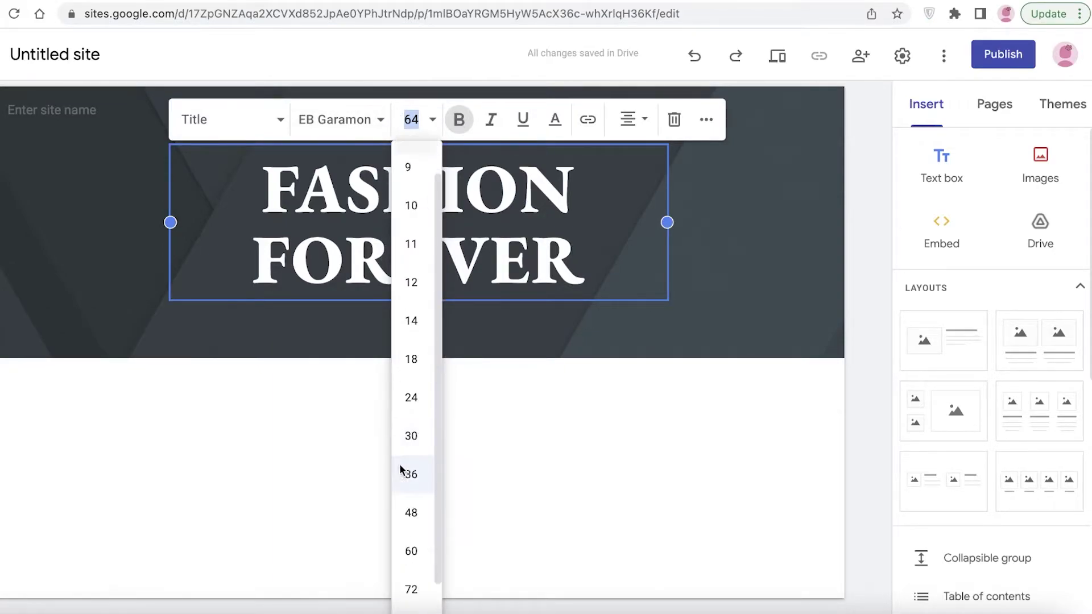
left_click(396, 481)
left_click_drag(585, 272, 259, 171)
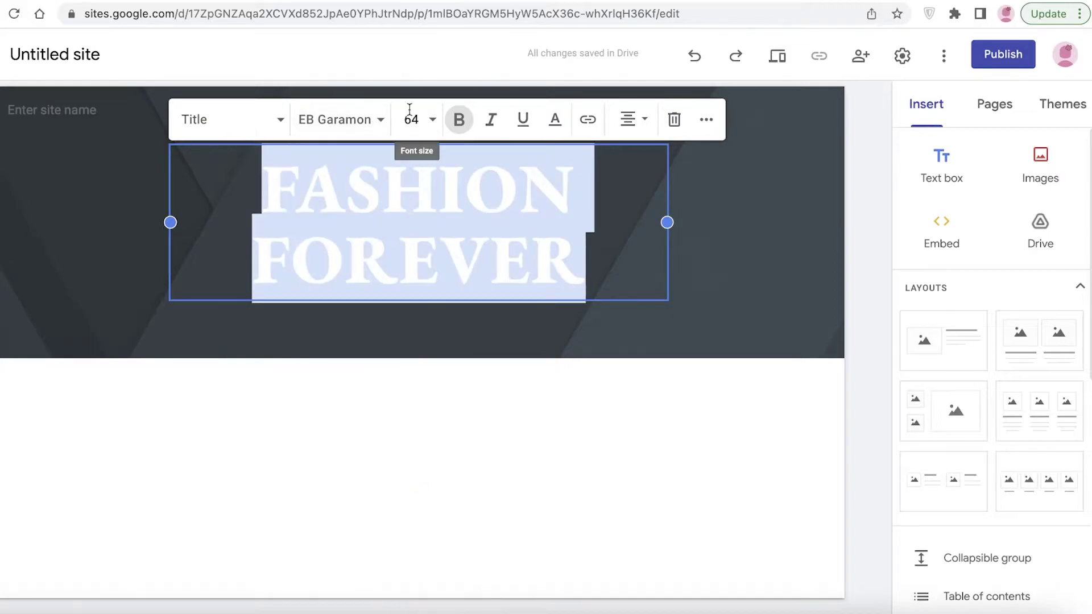
left_click(410, 114)
left_click(417, 120)
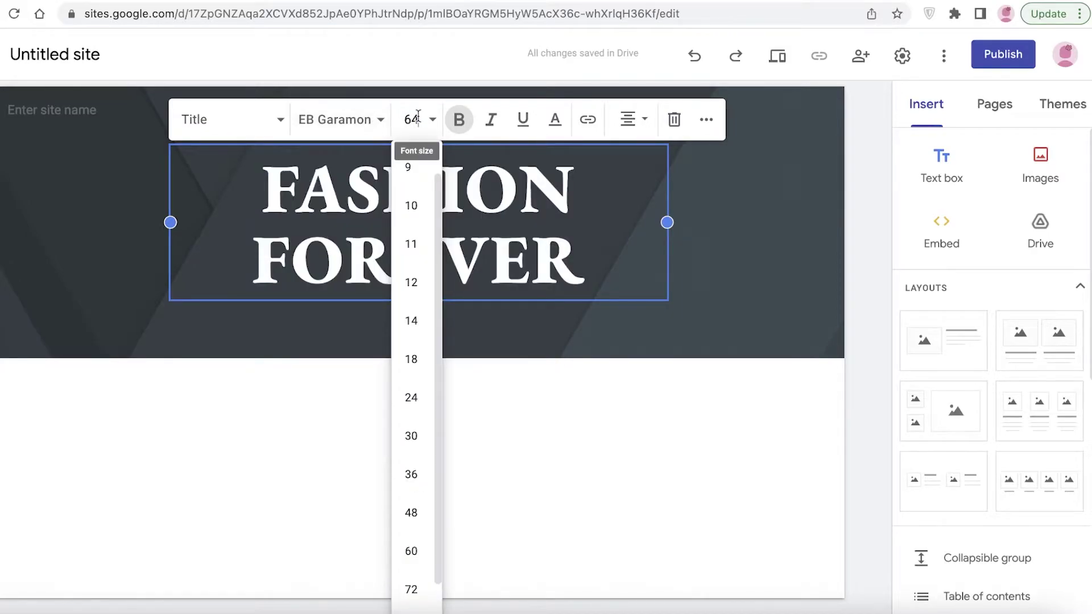
key("BackSpace")
key("BackSpace")
key("Return")
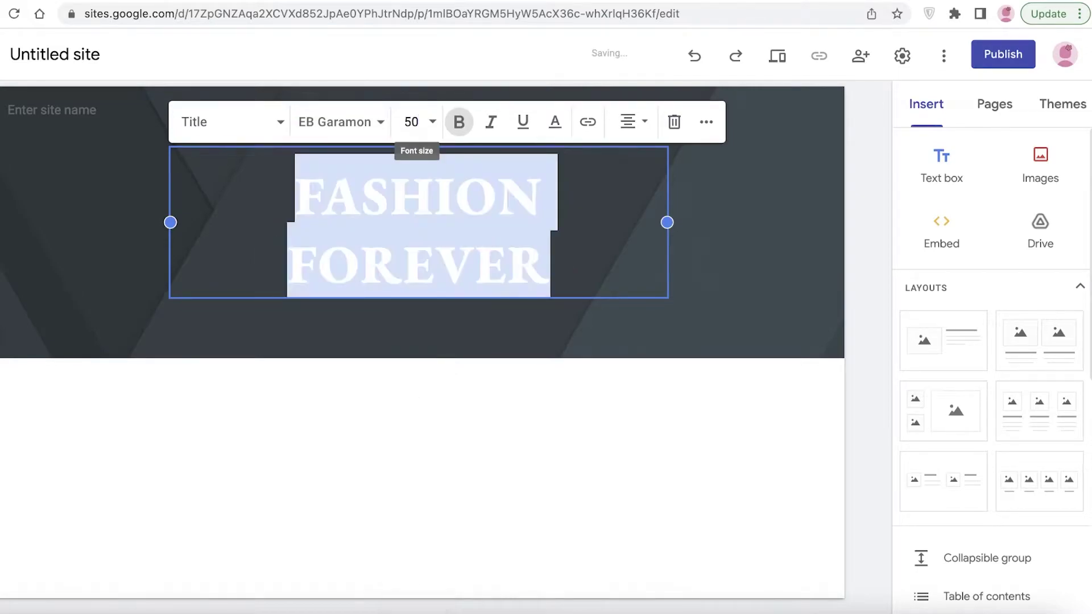
left_click(435, 262)
left_click(535, 394)
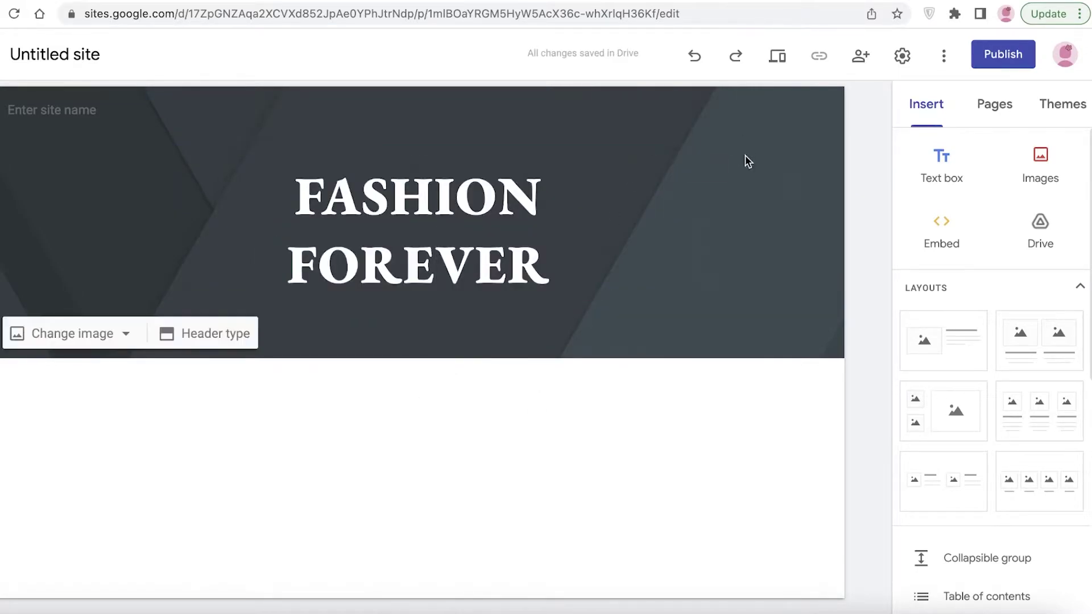
Step: Try the Cover, Large banner, Title only and Banner header types, keeping Cover
left_click(180, 342)
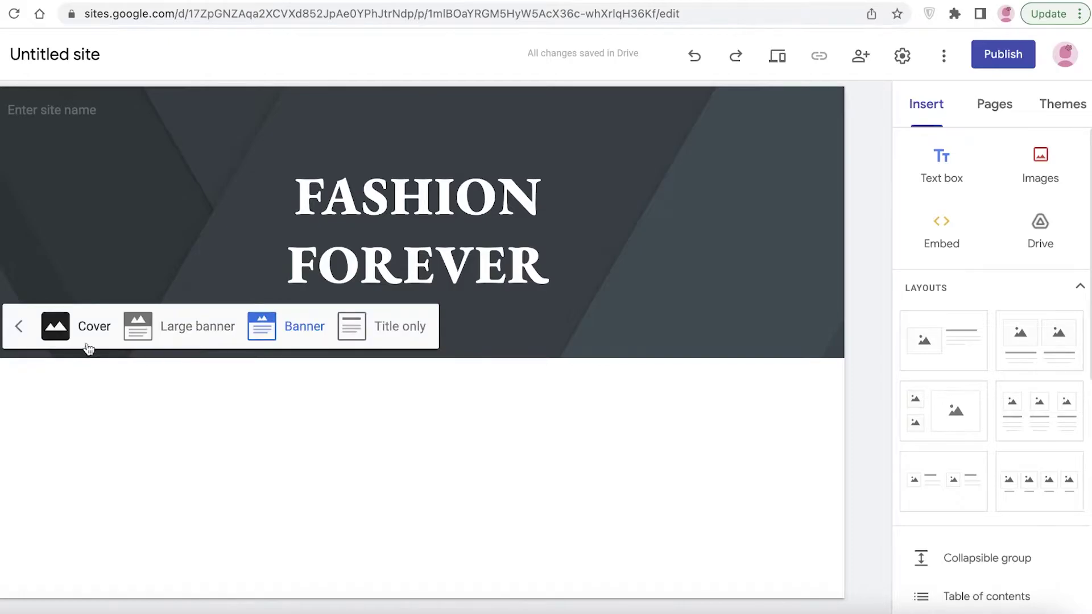
left_click(55, 330)
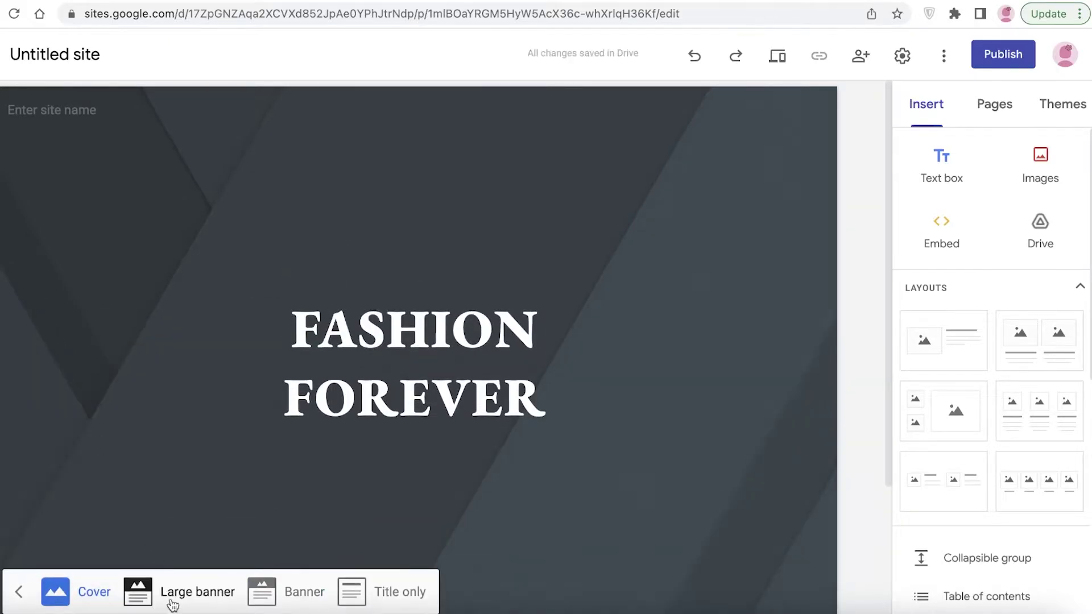
left_click(169, 595)
left_click(341, 469)
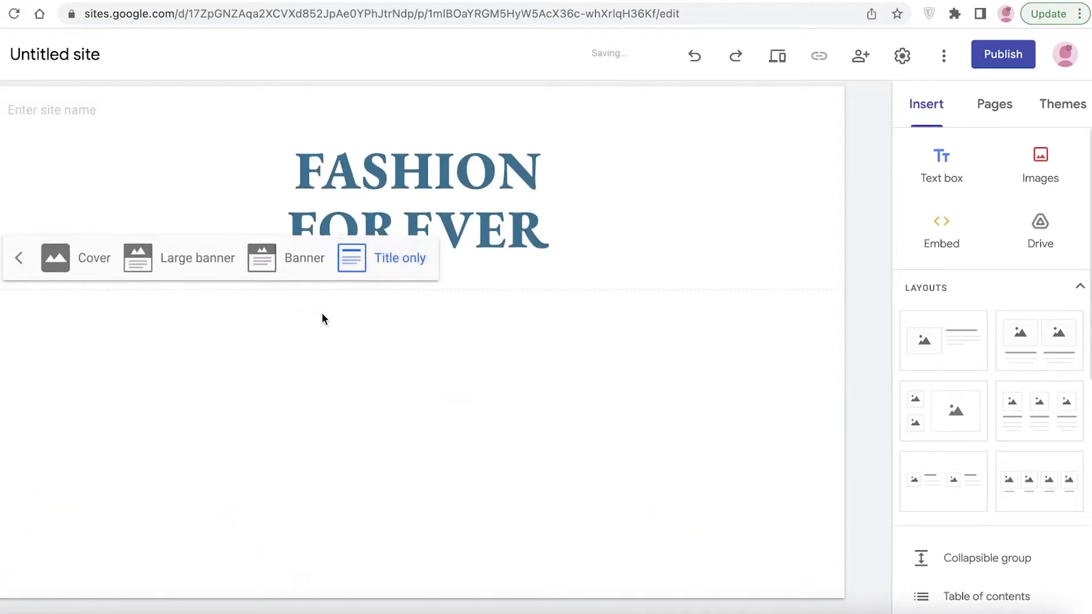
left_click(306, 261)
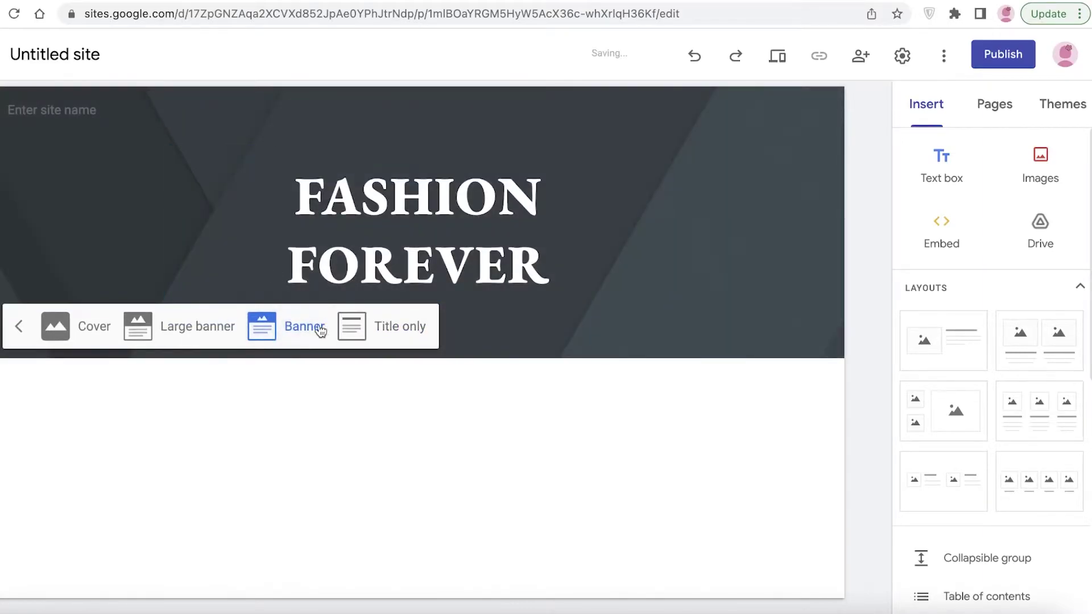
left_click(104, 324)
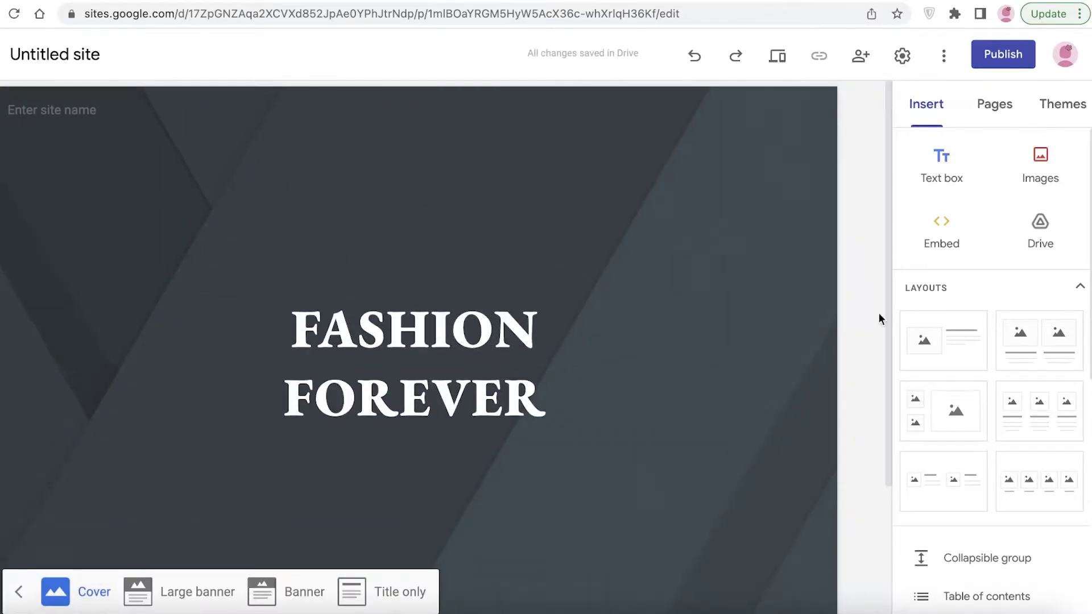
Step: Narrow the FASHION FOREVER title box and move it to the header's left side
left_click(373, 355)
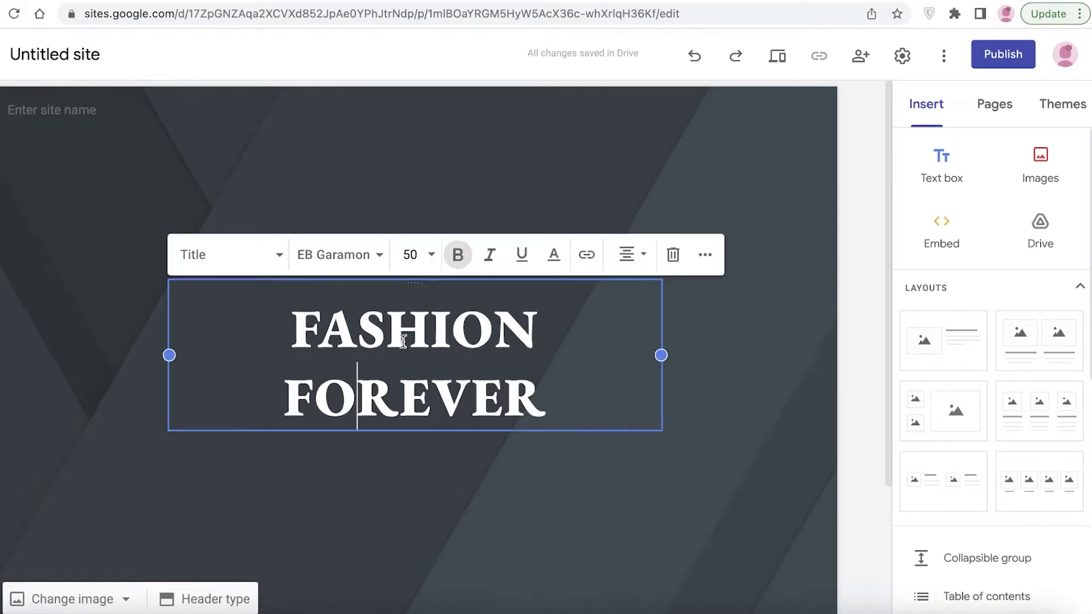
left_click_drag(661, 355, 469, 356)
left_click_drag(351, 279, 141, 265)
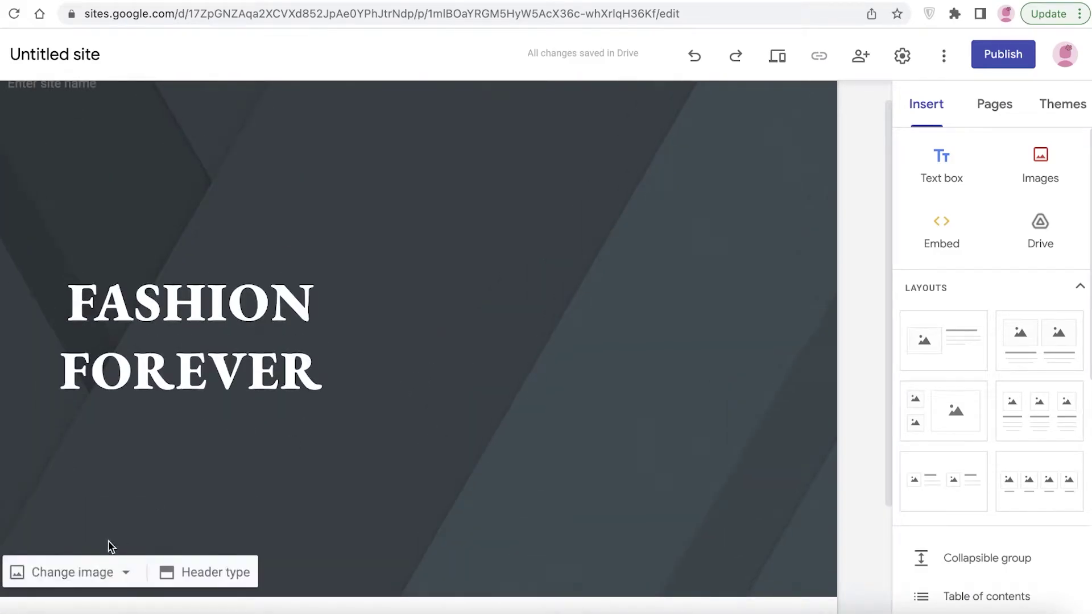
Step: Begin uploading a header image from Downloads, then cancel the upload
left_click(86, 574)
left_click(60, 580)
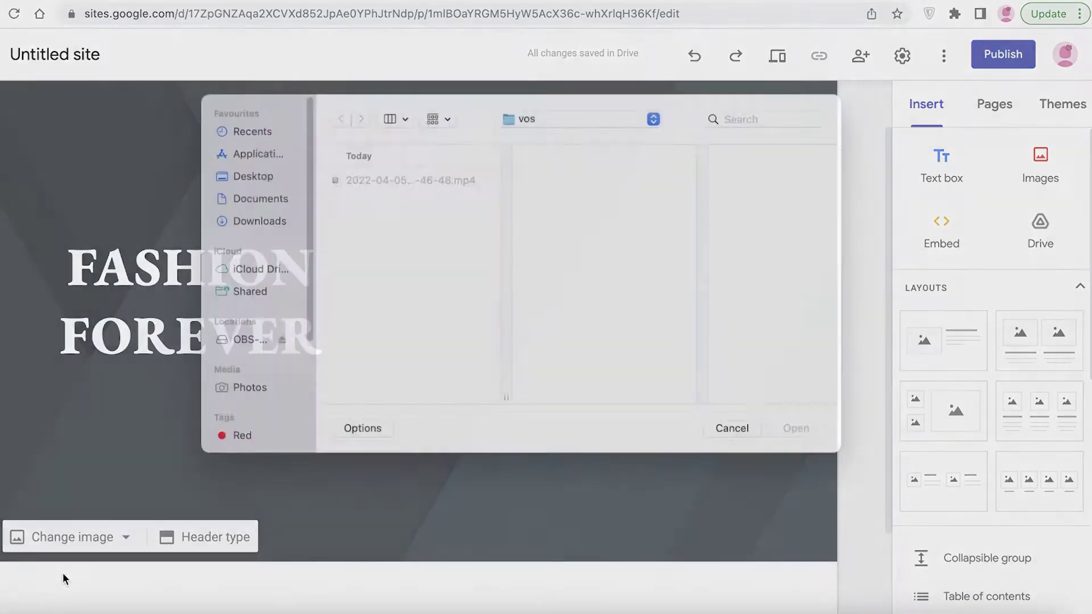
left_click(265, 236)
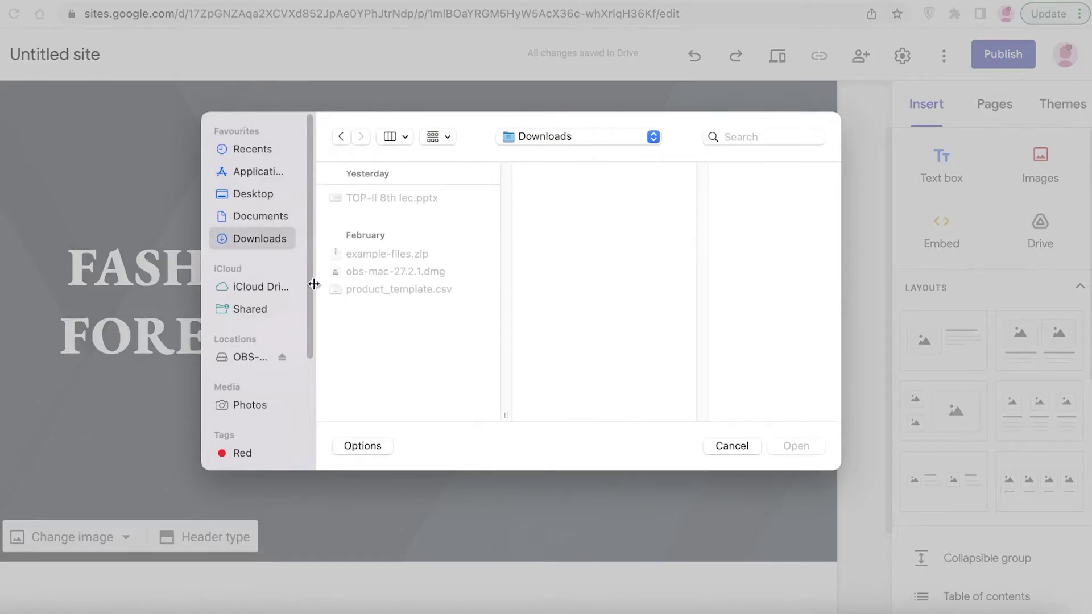
left_click(731, 448)
Step: Set the header background to a vintage illustration from an image search for 'FASHION'
left_click(68, 537)
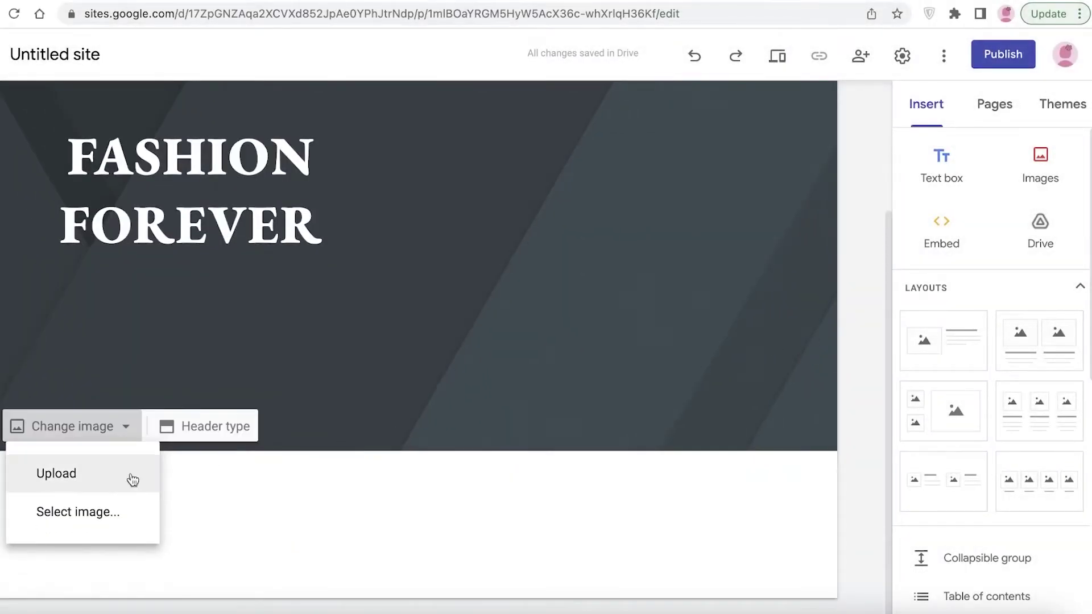
left_click(51, 515)
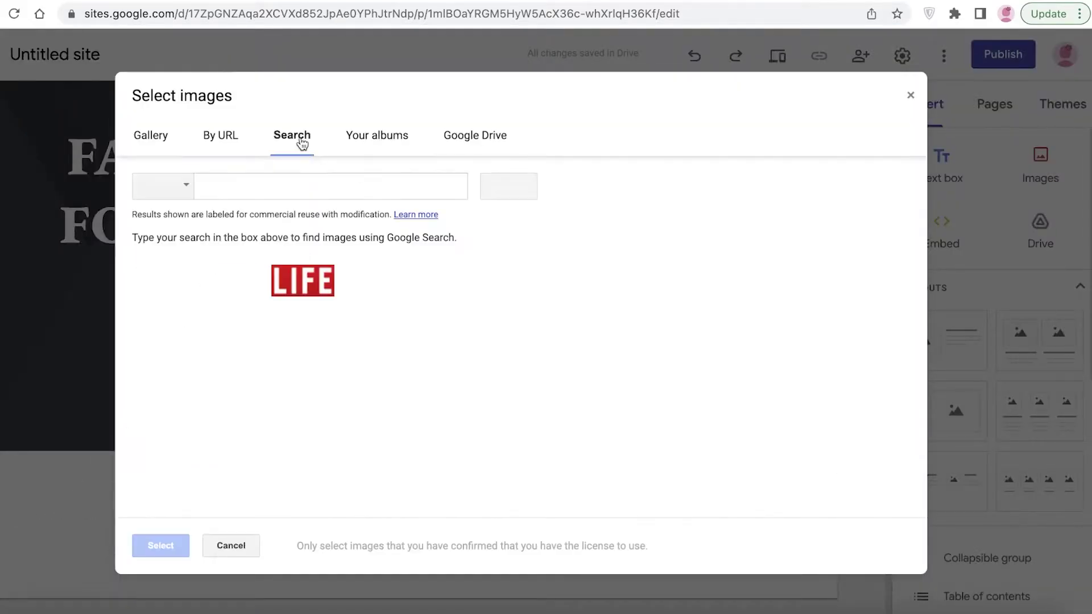
left_click(302, 188)
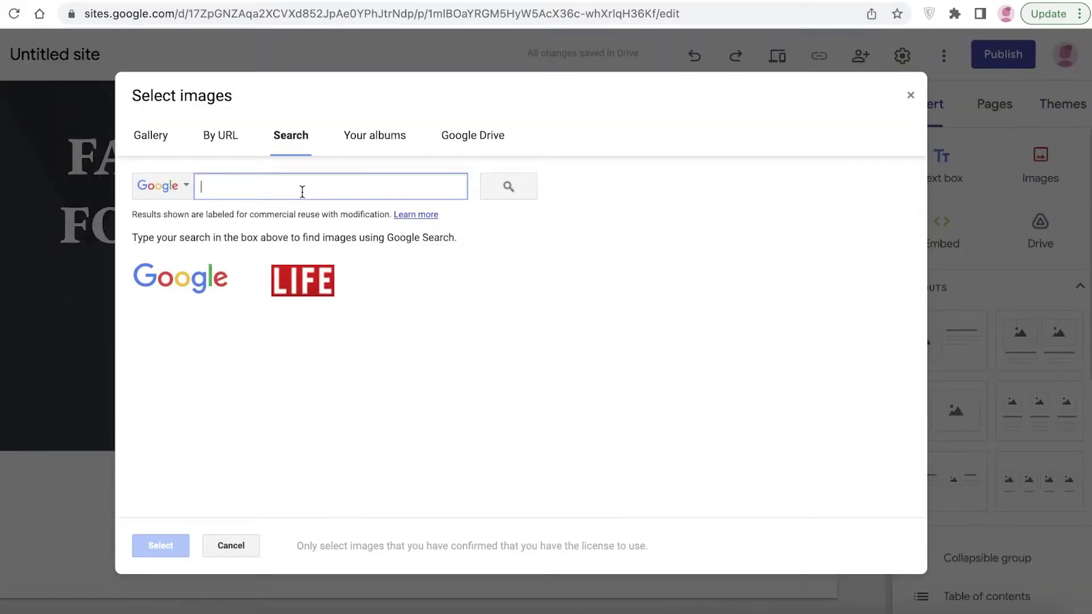
type("FASHION")
key("Return")
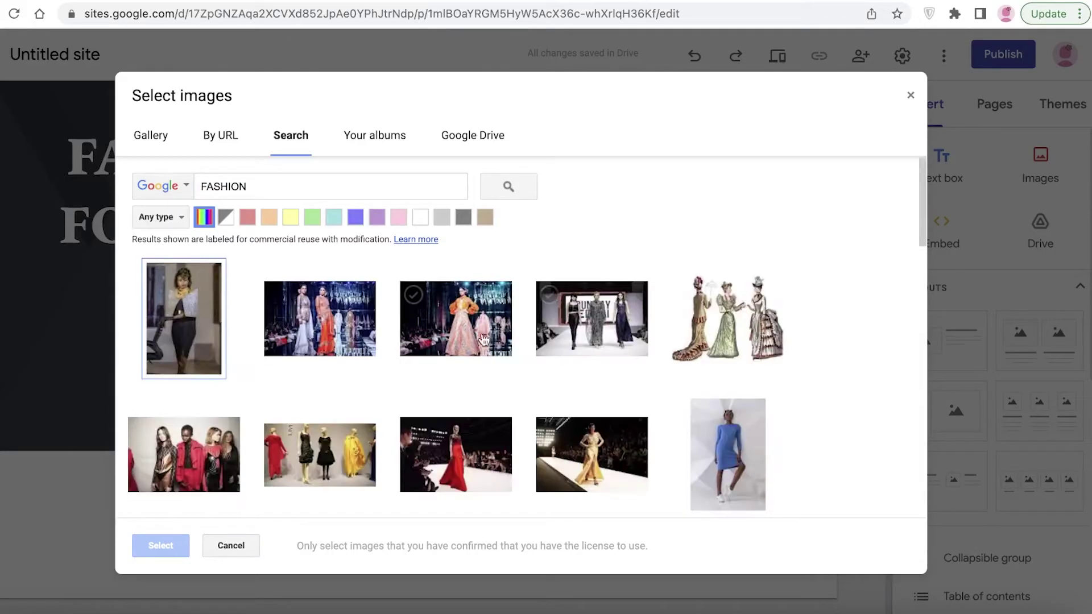
scroll(476, 343, "down", 3)
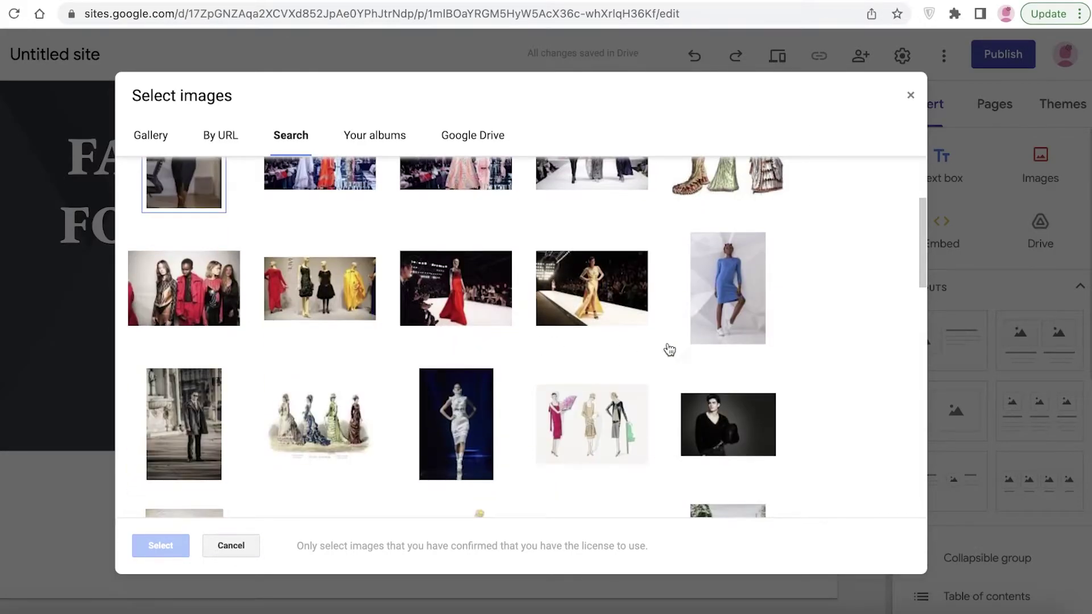
left_click(289, 425)
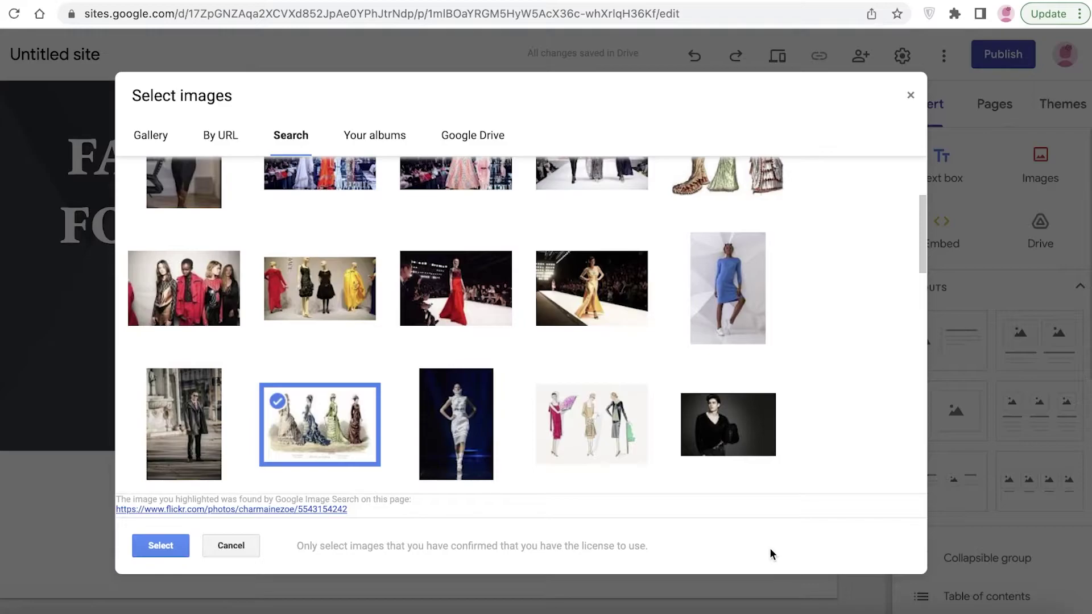
left_click(148, 551)
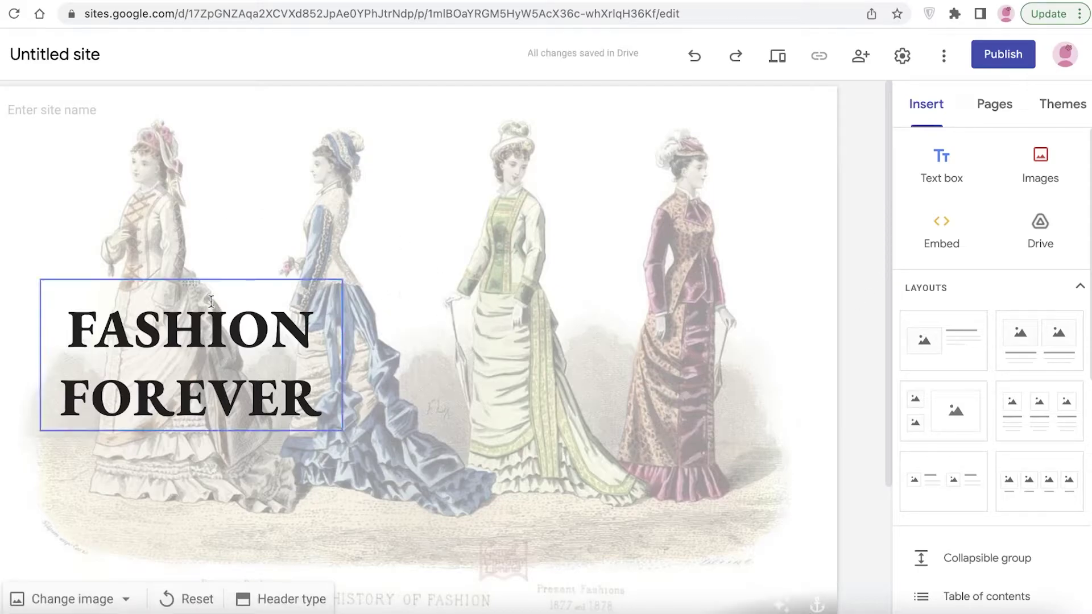
Step: Colour the FASHION FOREVER title a dark blue from the text colour swatches
left_click(172, 400)
triple_click(310, 408)
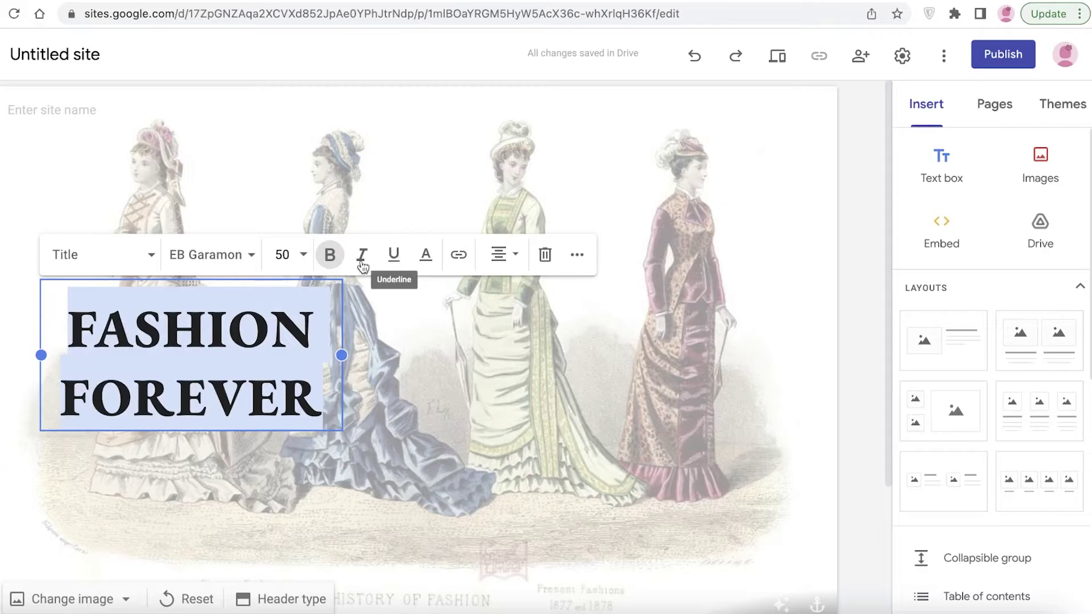
left_click(426, 254)
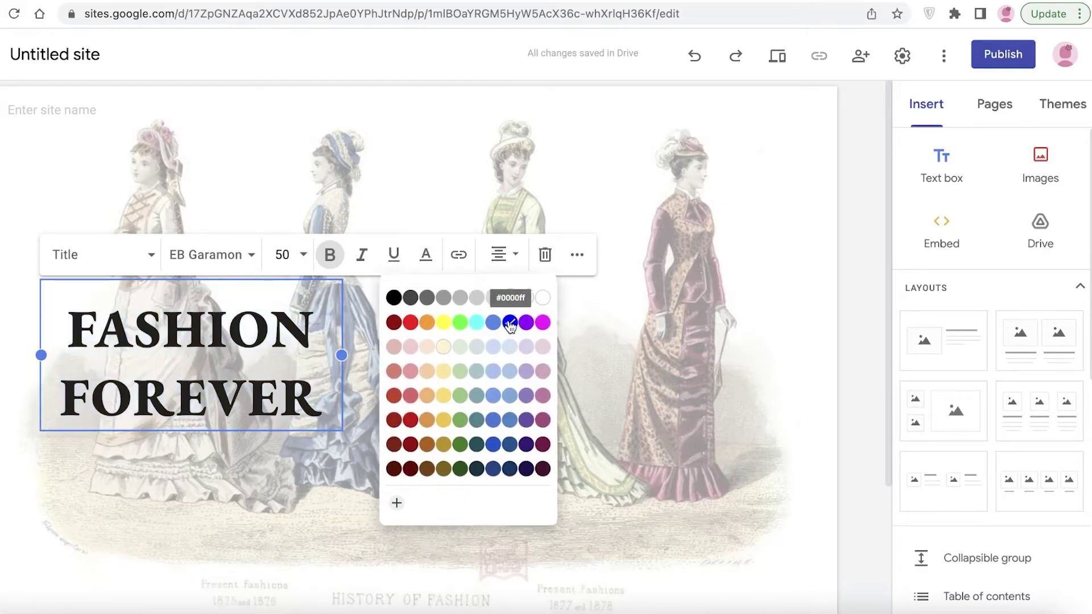
left_click(510, 320)
left_click(428, 256)
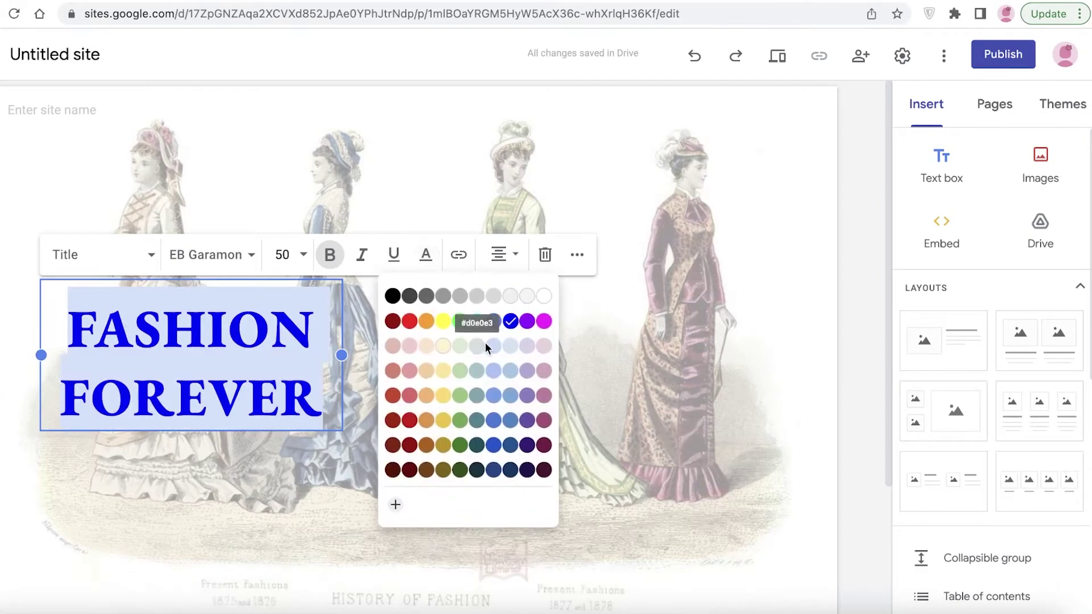
left_click(491, 368)
left_click(729, 349)
scroll(869, 325, "down", 2)
scroll(396, 254, "up", 2)
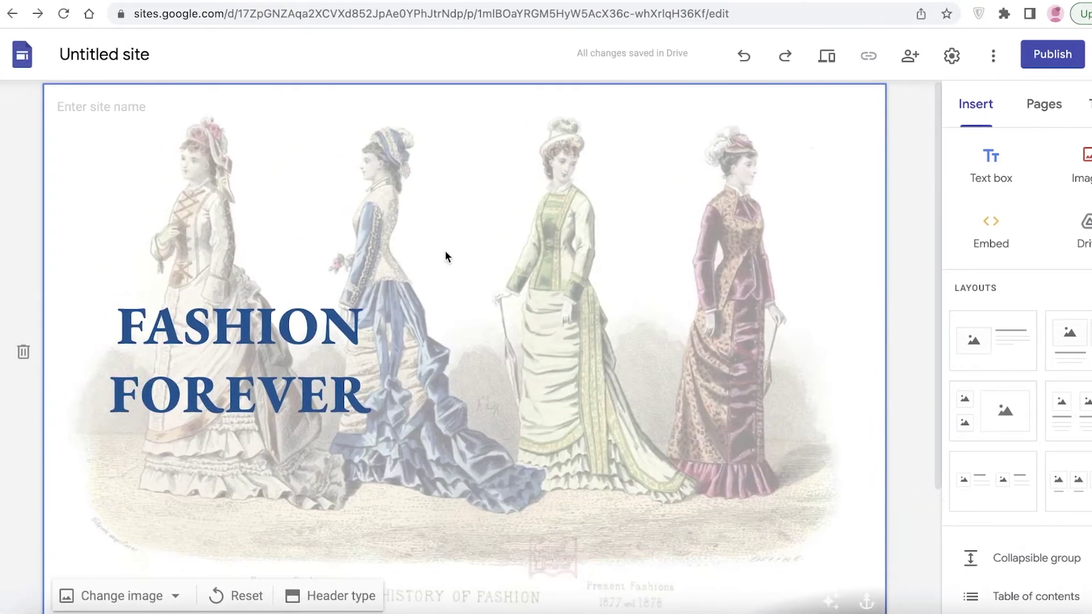
left_click(34, 112)
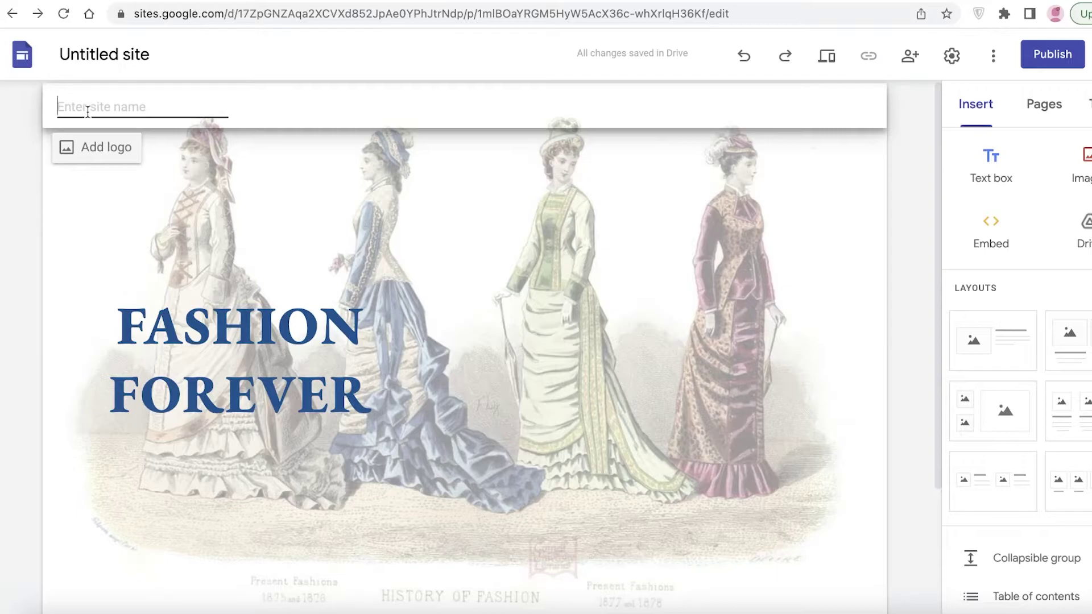
Step: Name the site 'FashionForever'
type("A")
key("BackSpace")
type("Fasshio")
key("BackSpace")
key("BackSpace")
key("BackSpace")
key("BackSpace")
type("hionForev")
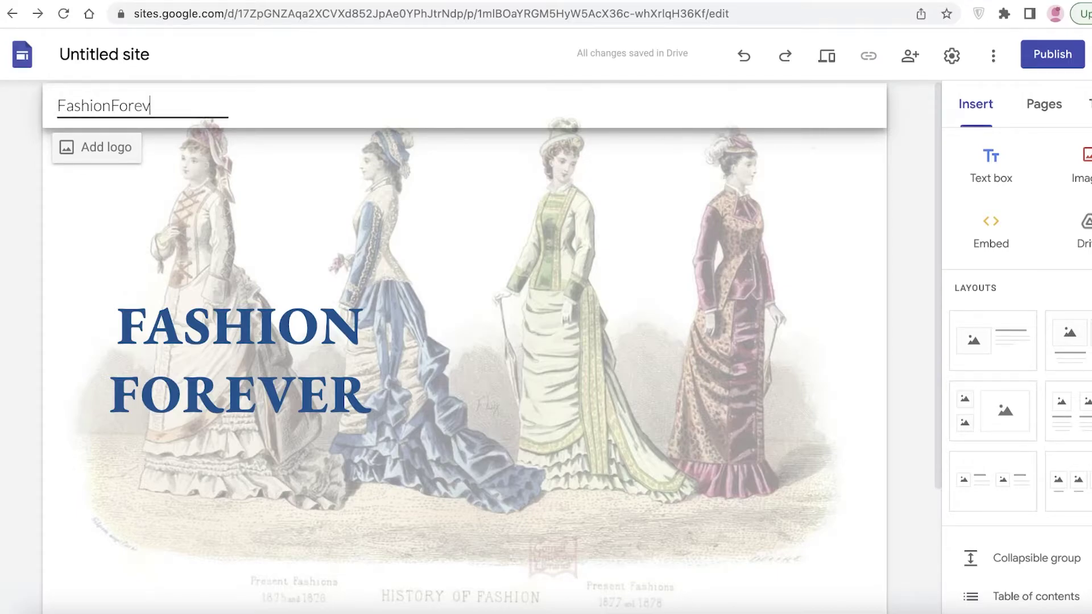
type("er")
left_click(256, 330)
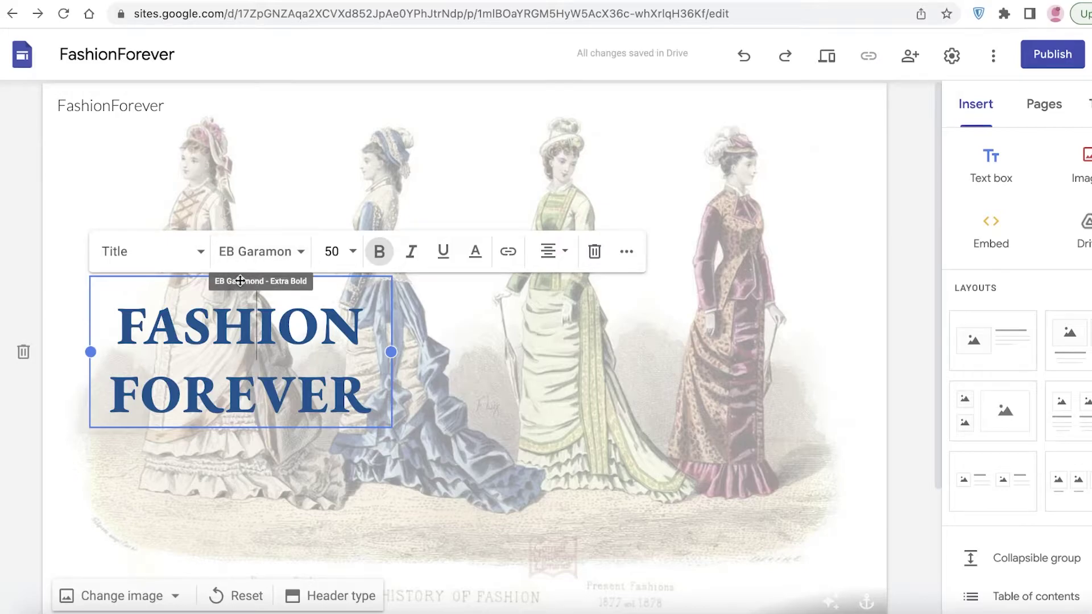
Step: Add the subtitle 'Know the jist of Fashion and its history.' over the header image
left_click_drag(239, 285, 190, 214)
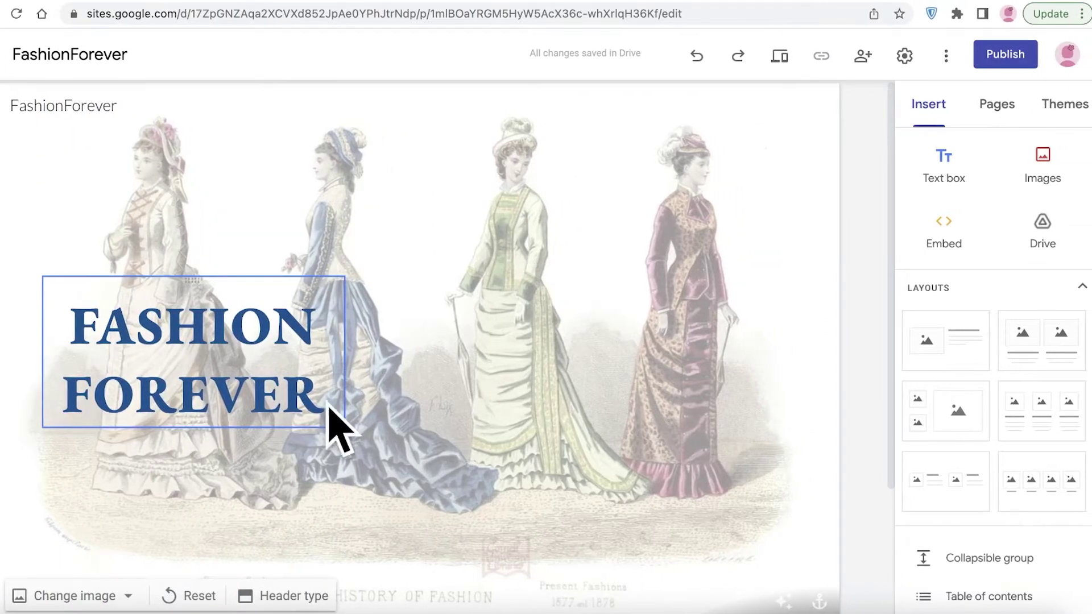
scroll(364, 395, "down", 3)
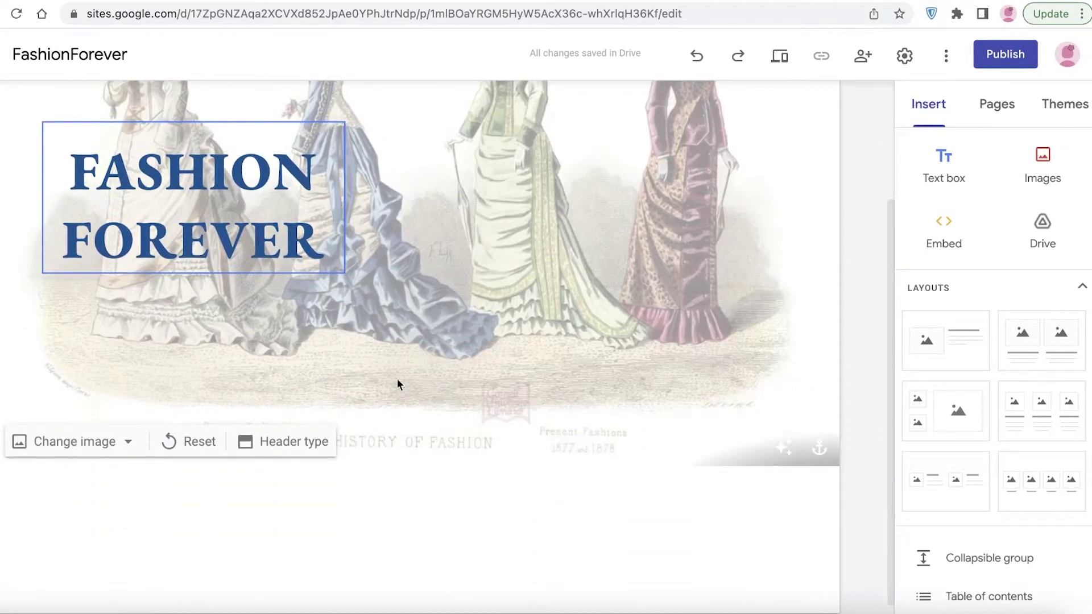
left_click(933, 157)
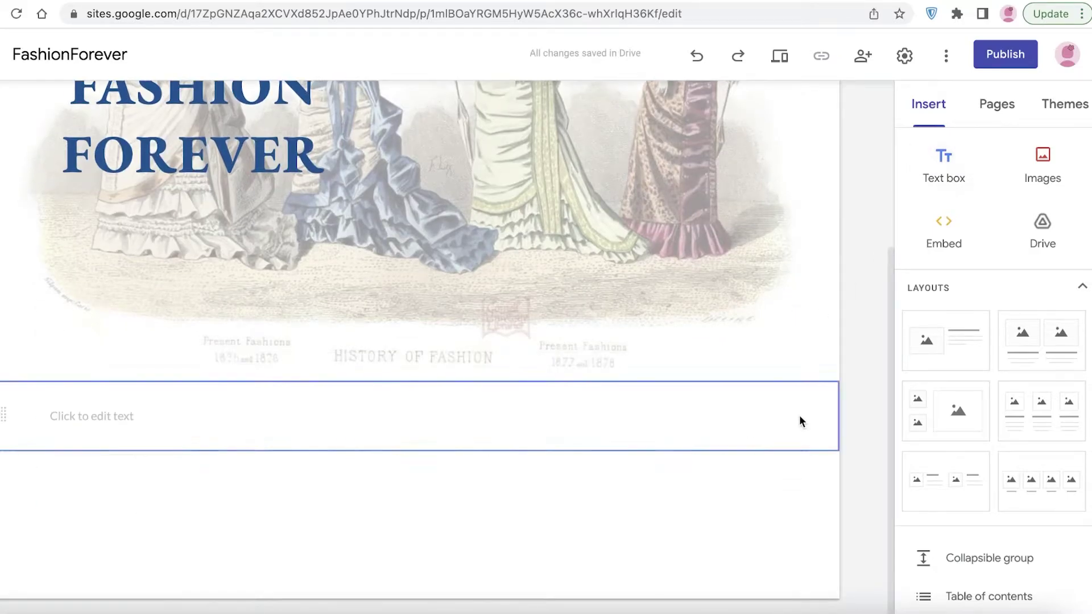
left_click_drag(412, 405, 246, 275)
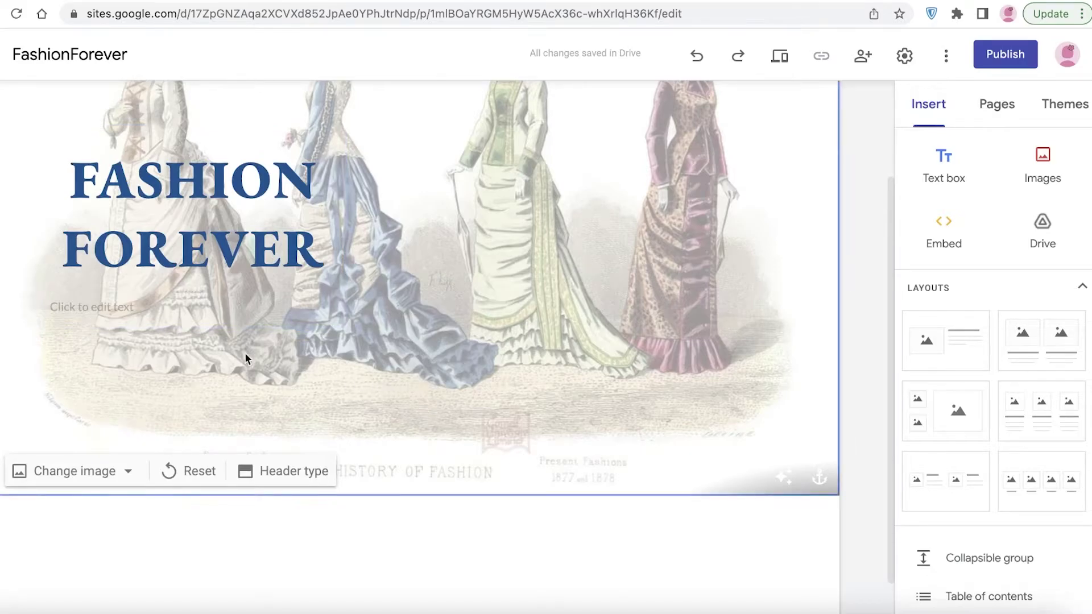
left_click(86, 307)
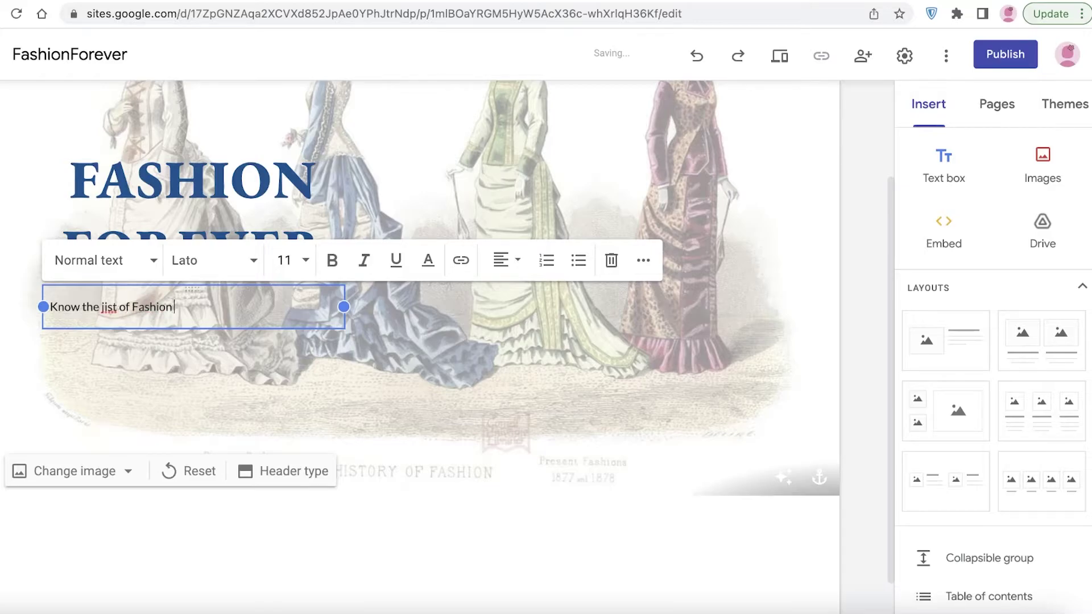
type("history.")
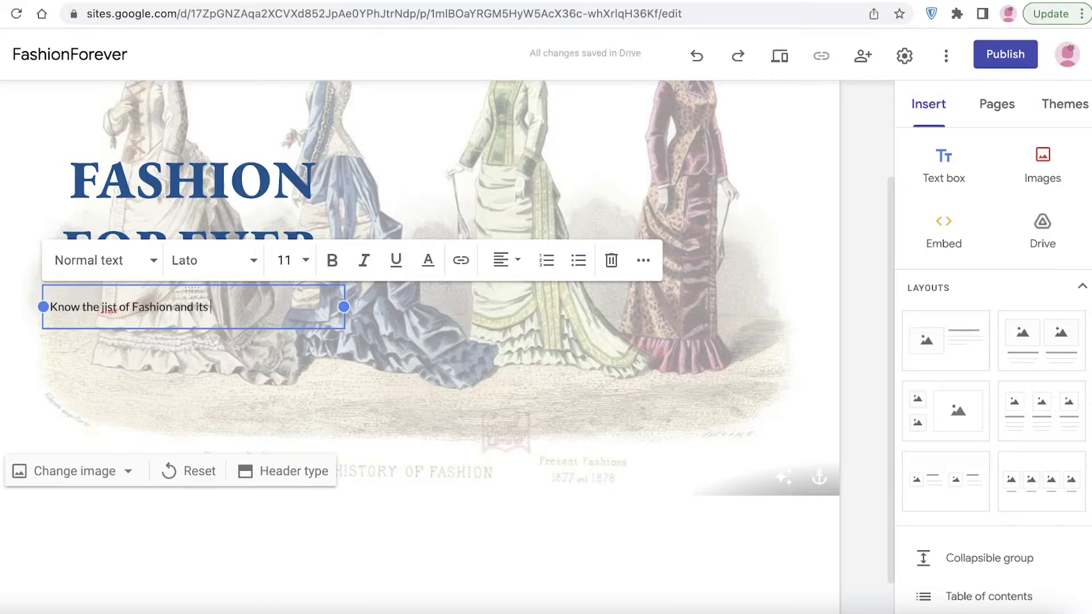
left_click(878, 210)
scroll(819, 220, "up", 3)
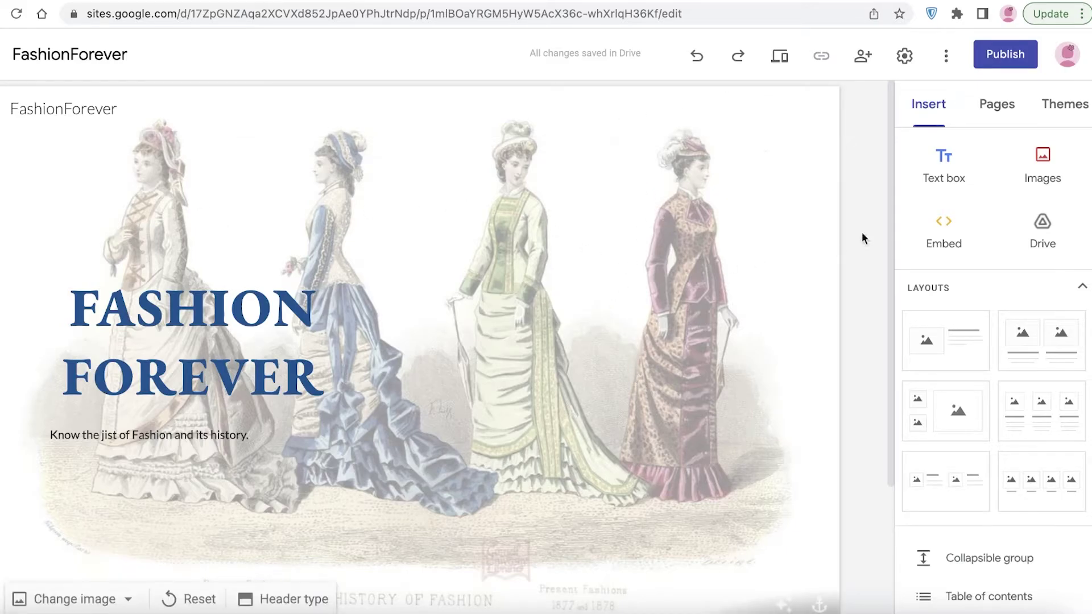
Step: Add a new page named Info to the site
left_click(985, 105)
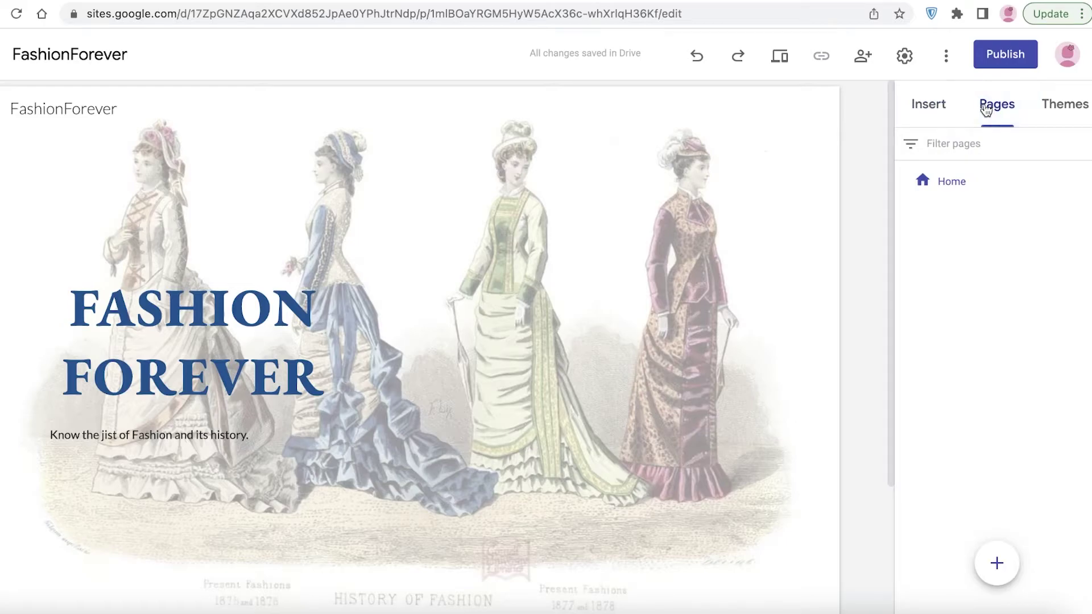
left_click(997, 564)
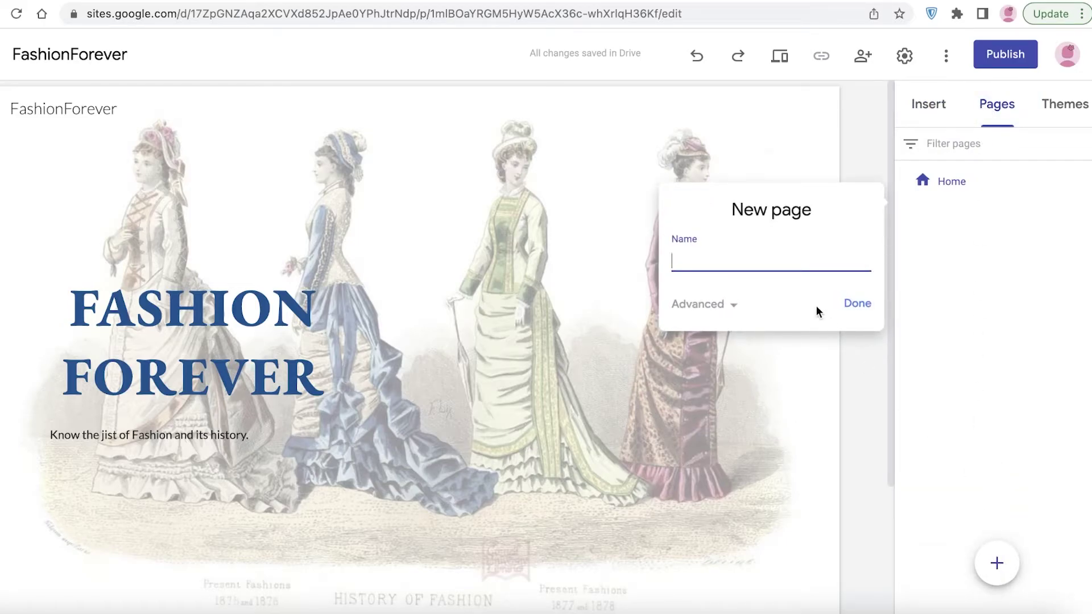
type("L")
key("BackSpace")
type("Informatio")
key("ctrl+a")
type("Read Moro")
left_click(848, 306)
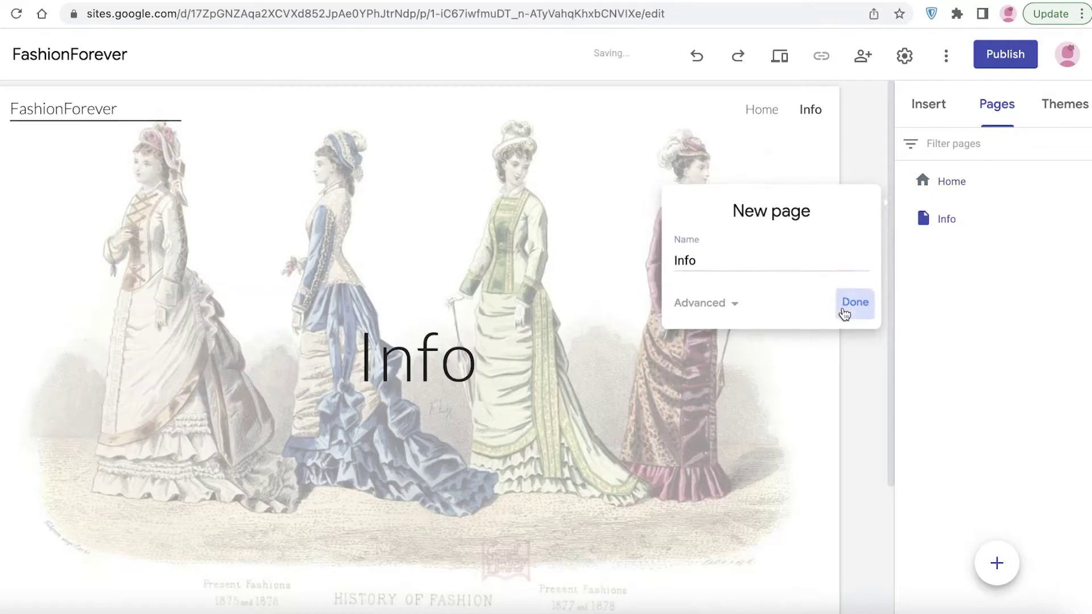
Step: Go to the Home page and insert a Button element
left_click(946, 110)
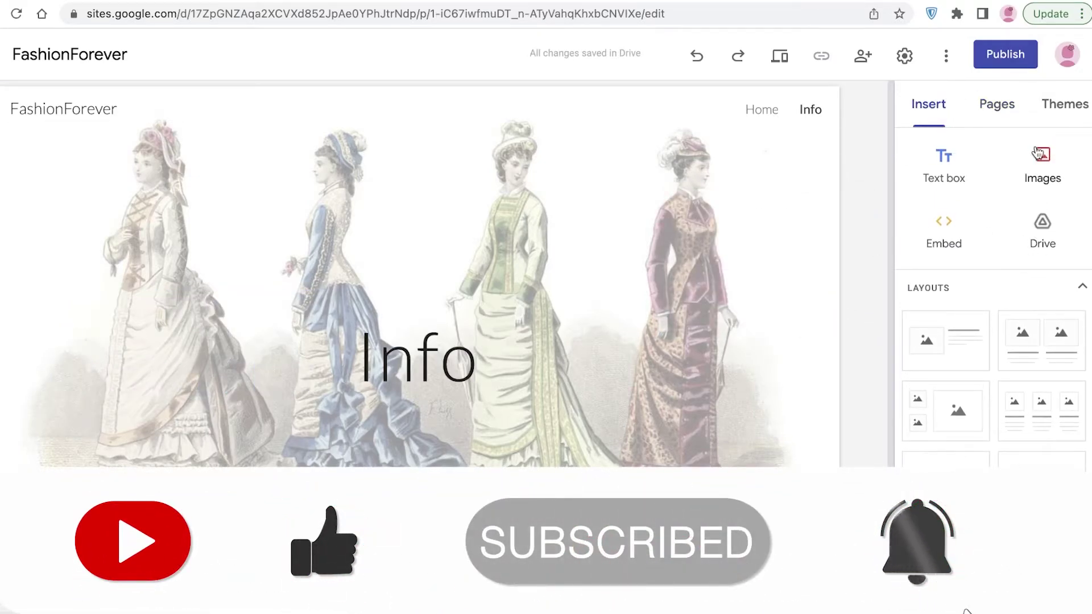
scroll(976, 216, "down", 6)
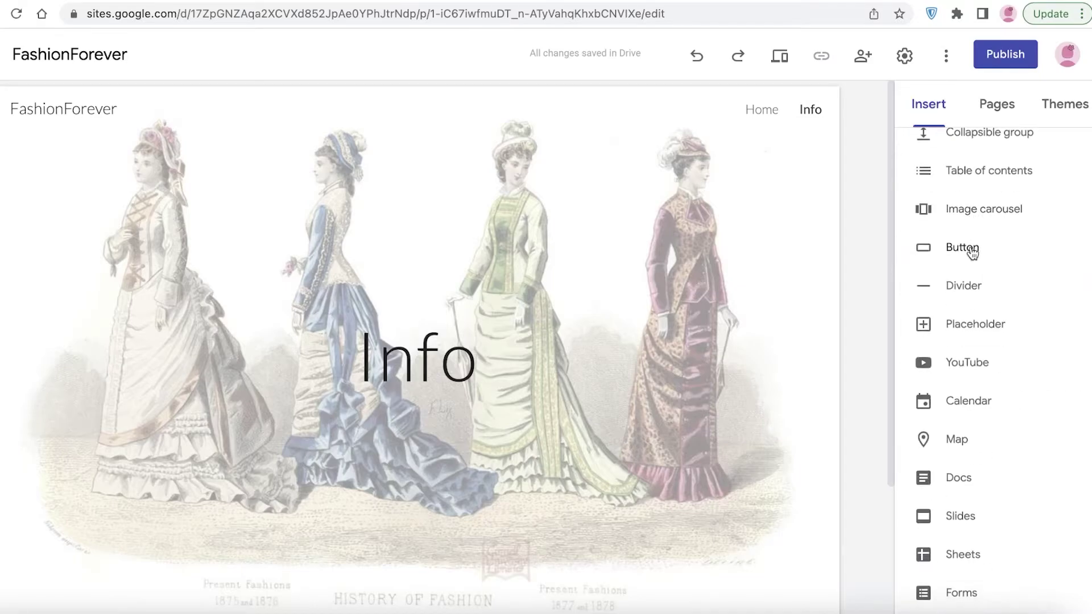
scroll(972, 250, "down", 1)
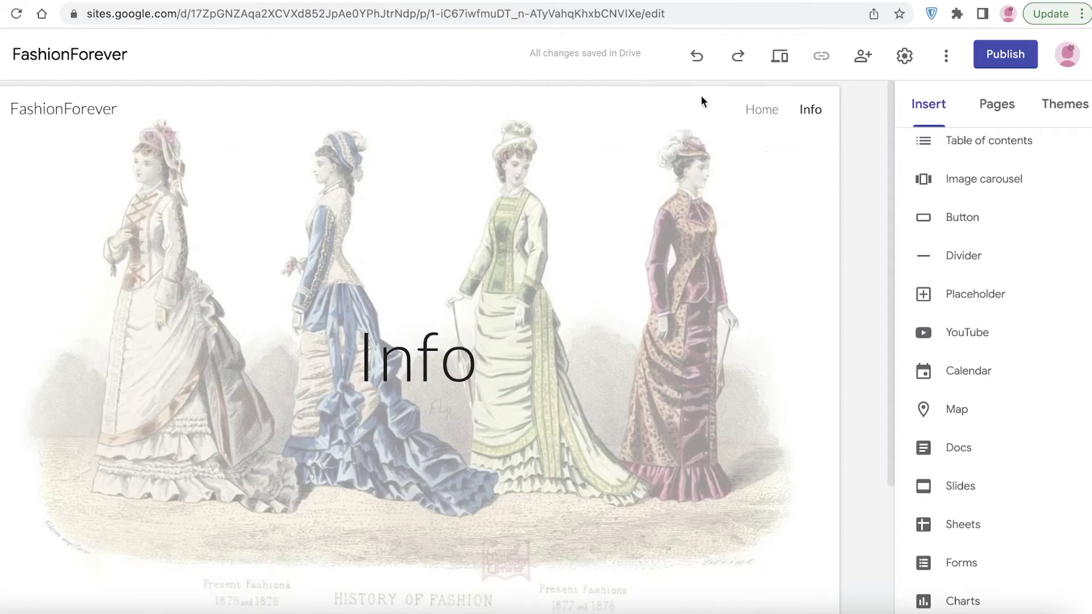
left_click(976, 116)
left_click(970, 183)
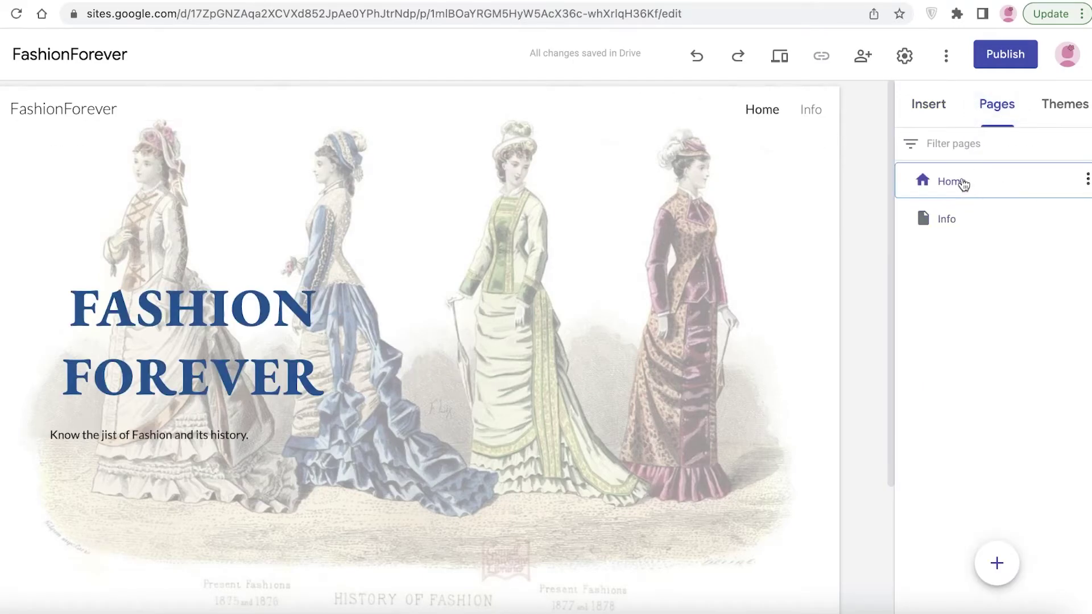
left_click(952, 103)
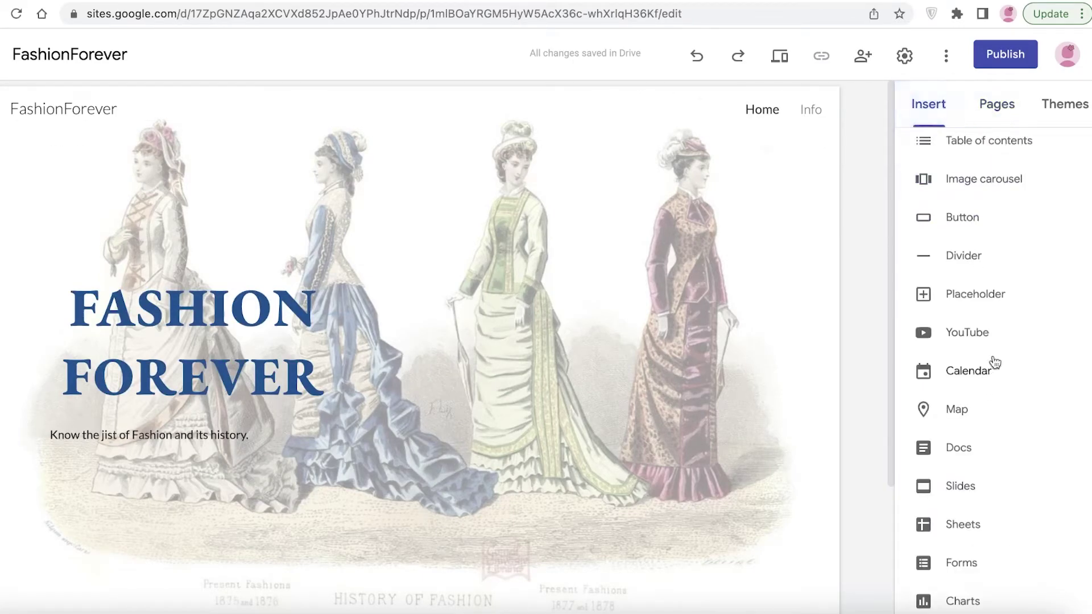
left_click(982, 226)
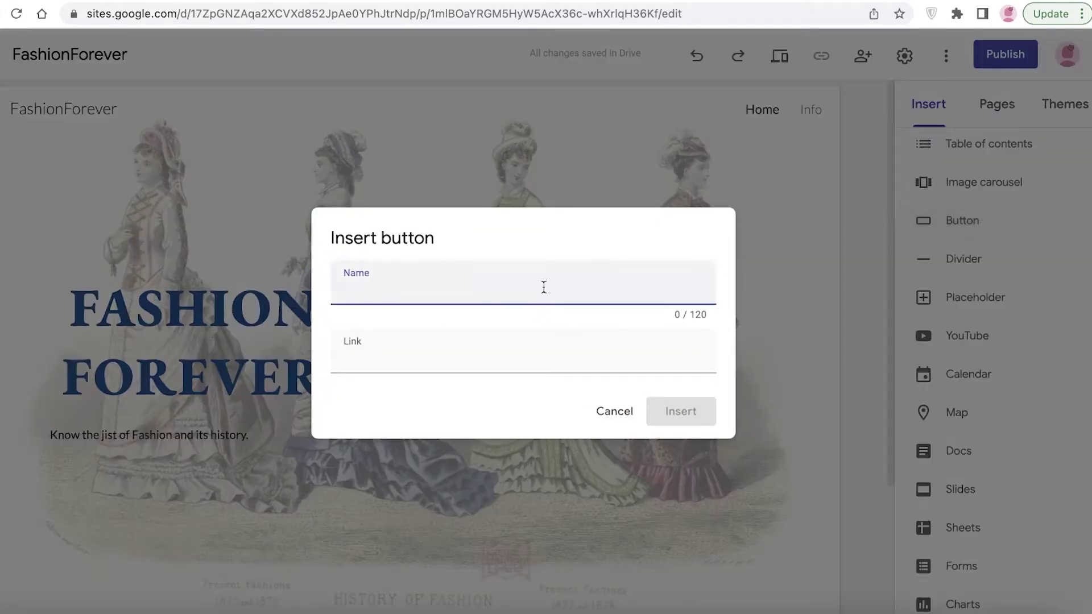
Step: Create a 'Read More' button linked to the Info page and insert it
type("Read More")
left_click(597, 365)
left_click(397, 434)
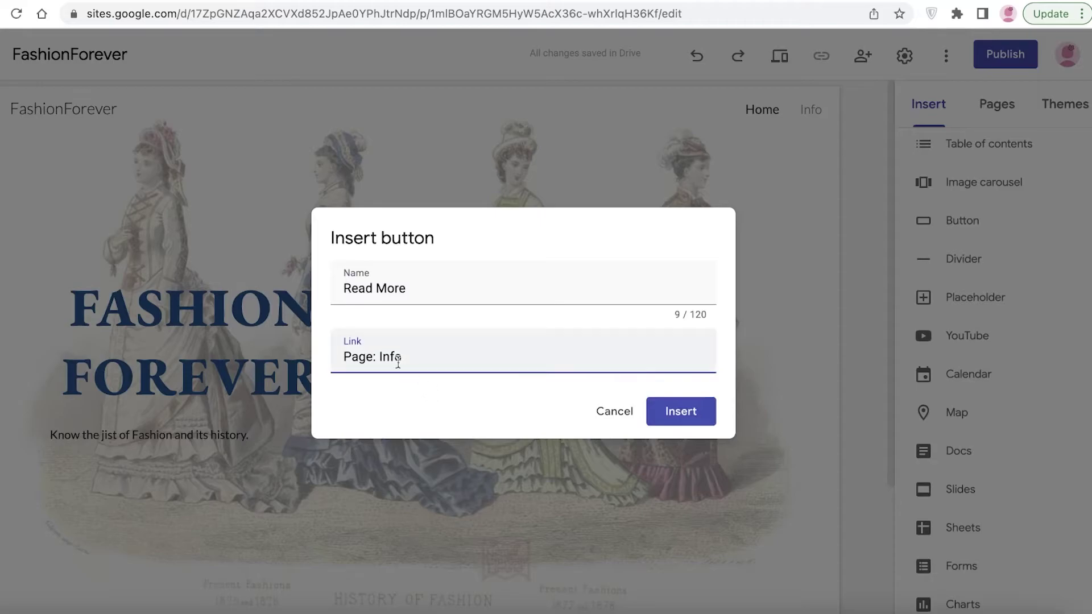
left_click(679, 419)
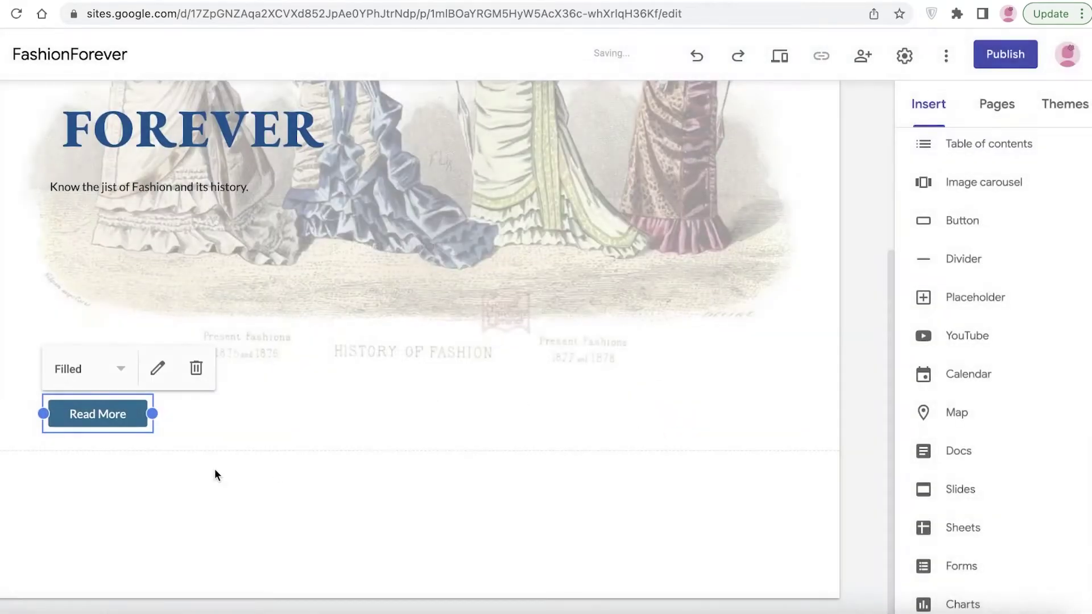
Step: Move the Read More button up into the header over the fashion illustration
left_click_drag(91, 414, 630, 152)
scroll(799, 236, "up", 3)
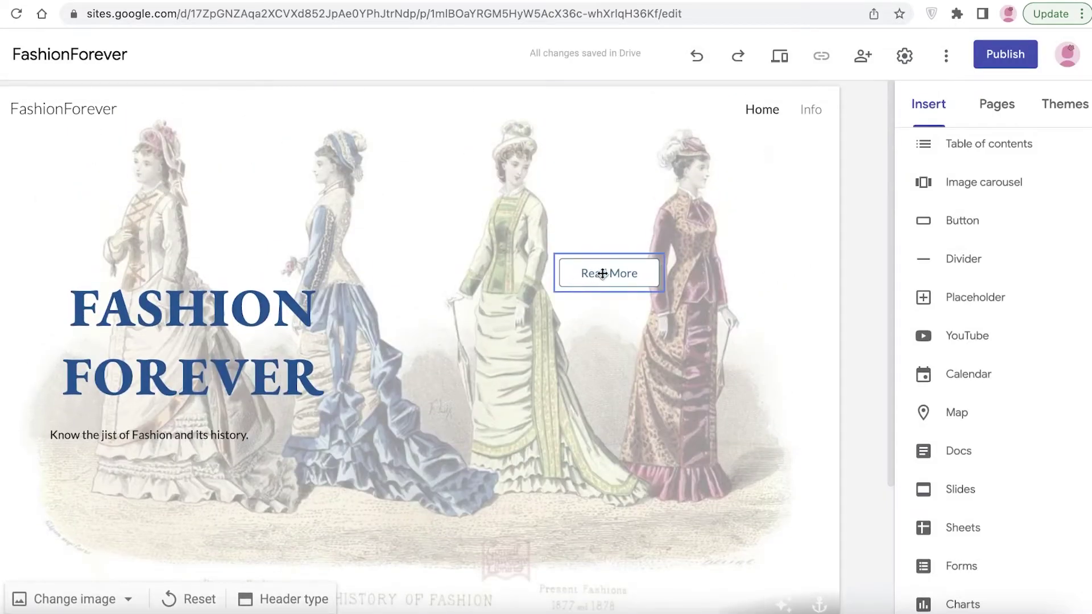
left_click_drag(592, 274, 511, 311)
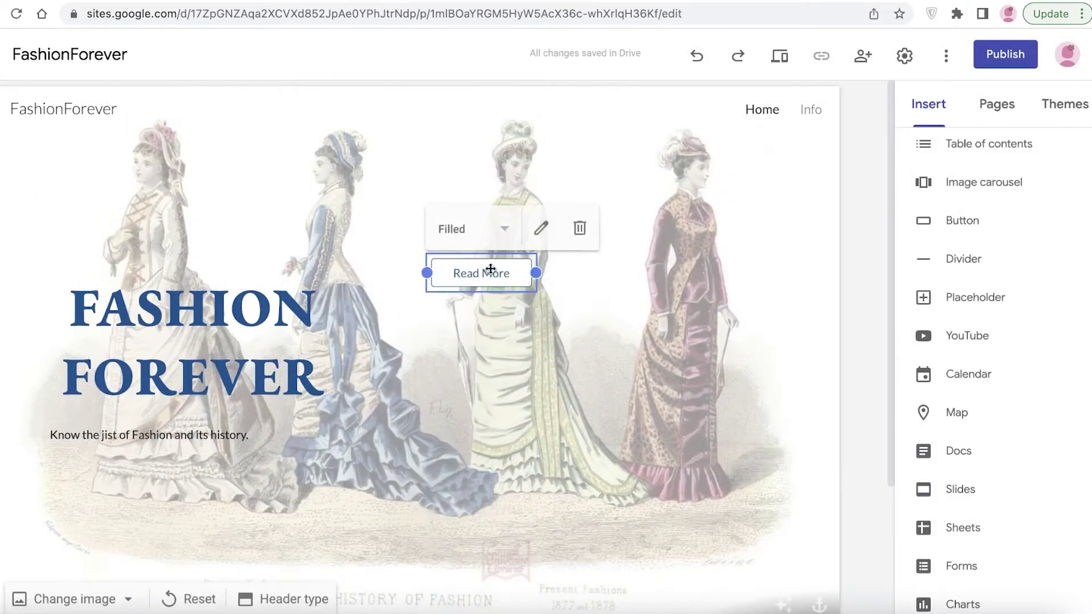
Step: Set the Read More button style to Outlined and reposition it within the header
left_click(496, 230)
left_click(449, 292)
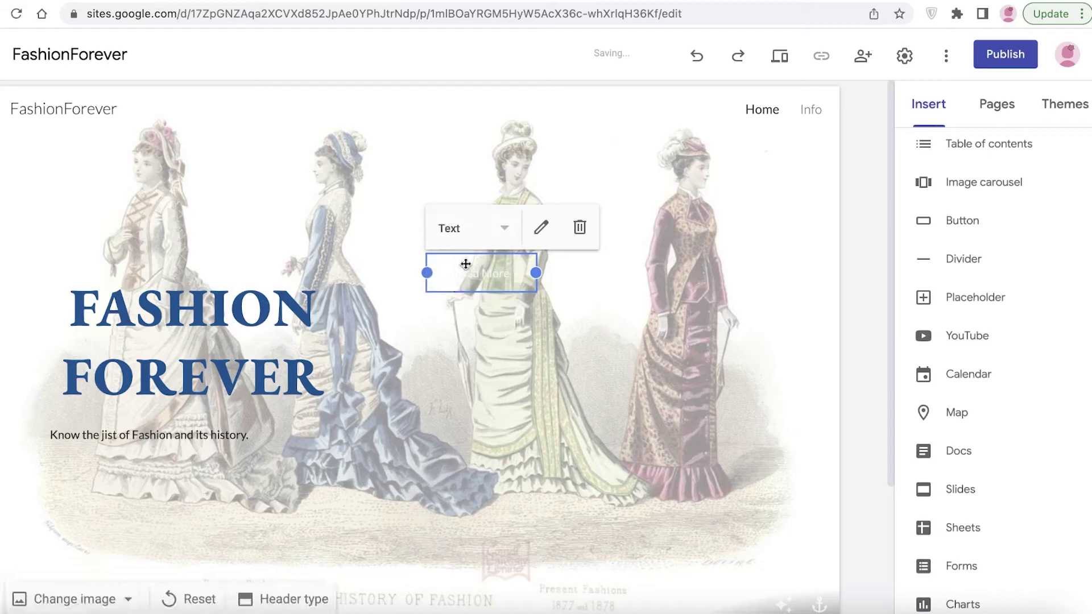
left_click(493, 226)
left_click(486, 269)
left_click(541, 227)
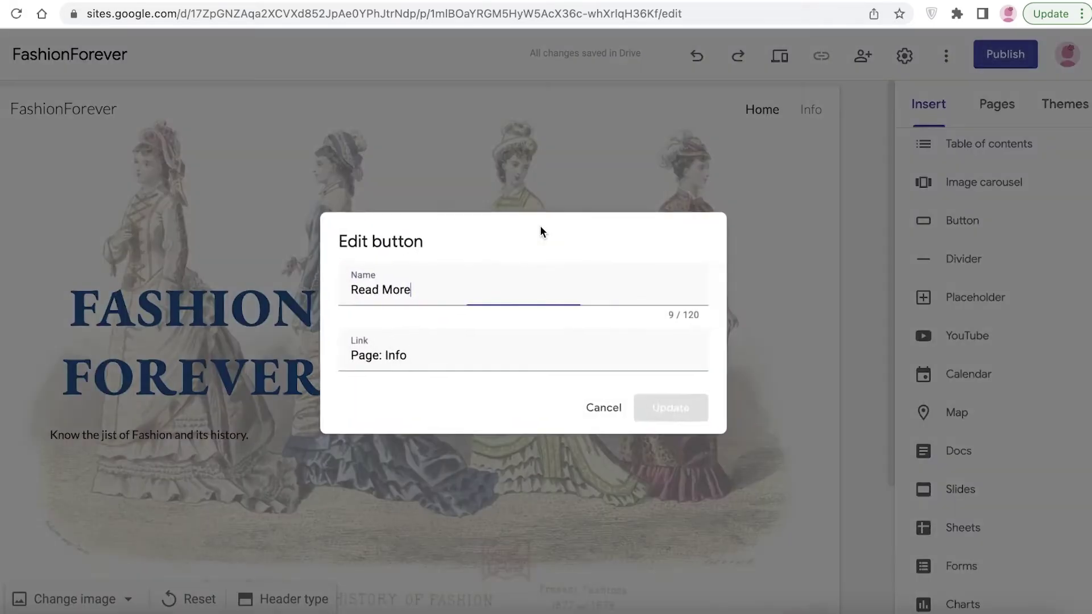
left_click(677, 411)
left_click_drag(543, 275, 486, 437)
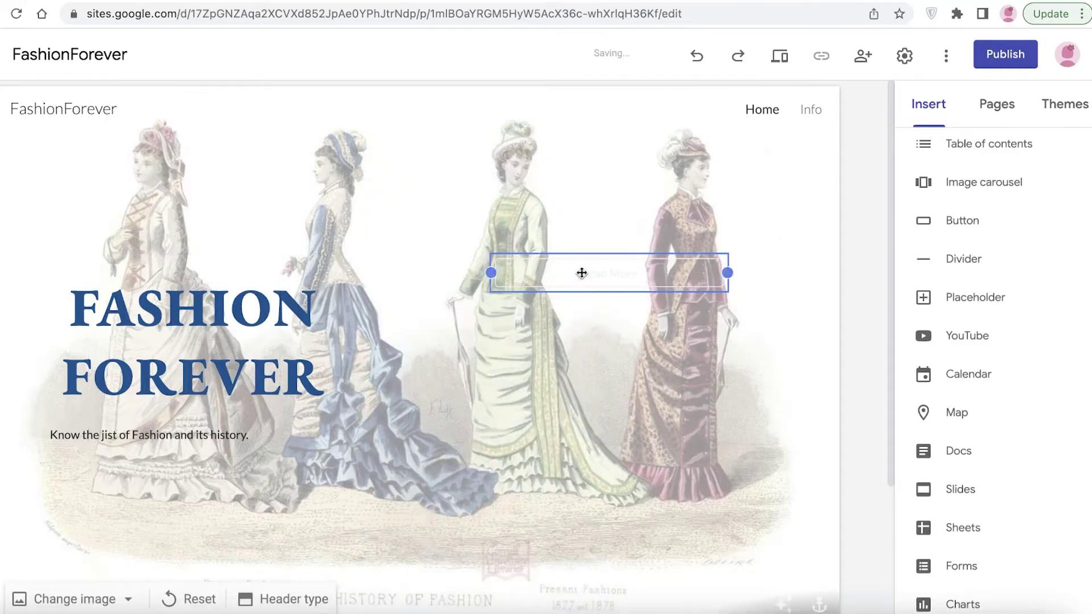
left_click(987, 121)
Step: On the Info page, erase the 'Info' title text and delete its title box
left_click(986, 115)
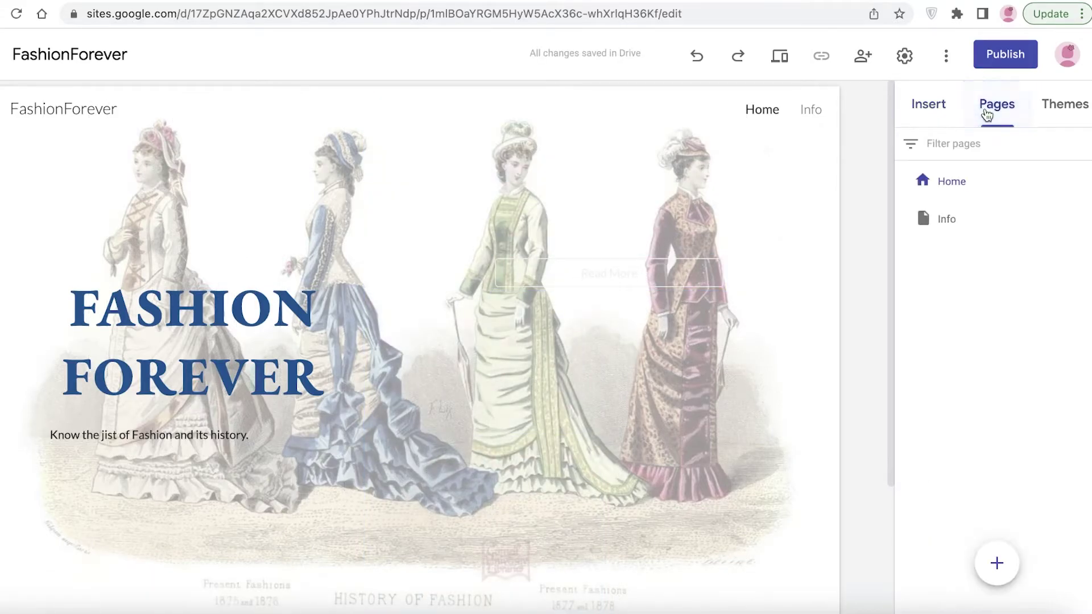
left_click(967, 215)
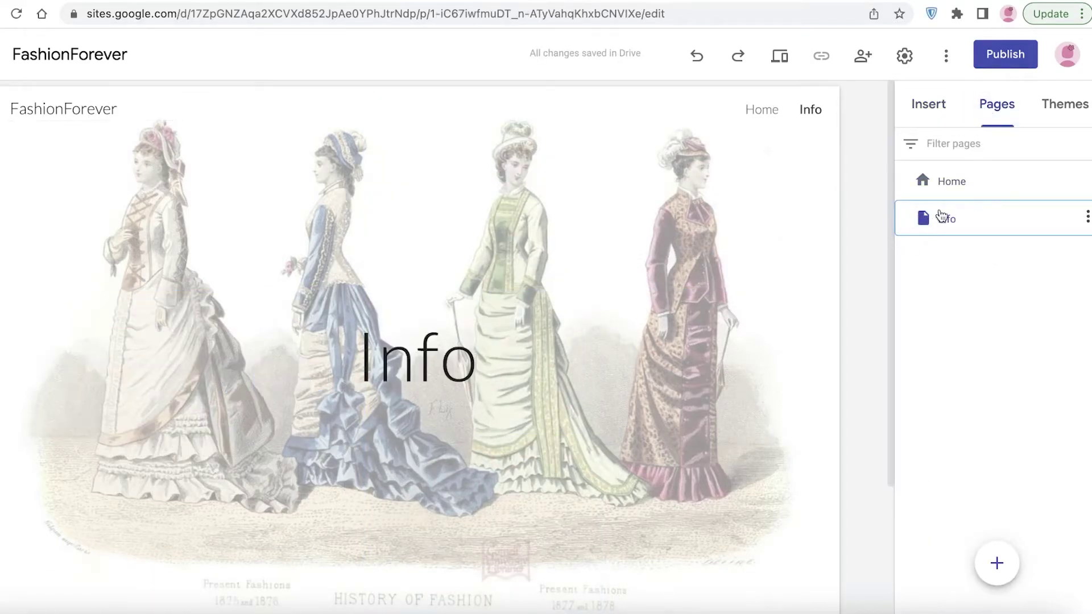
left_click(442, 364)
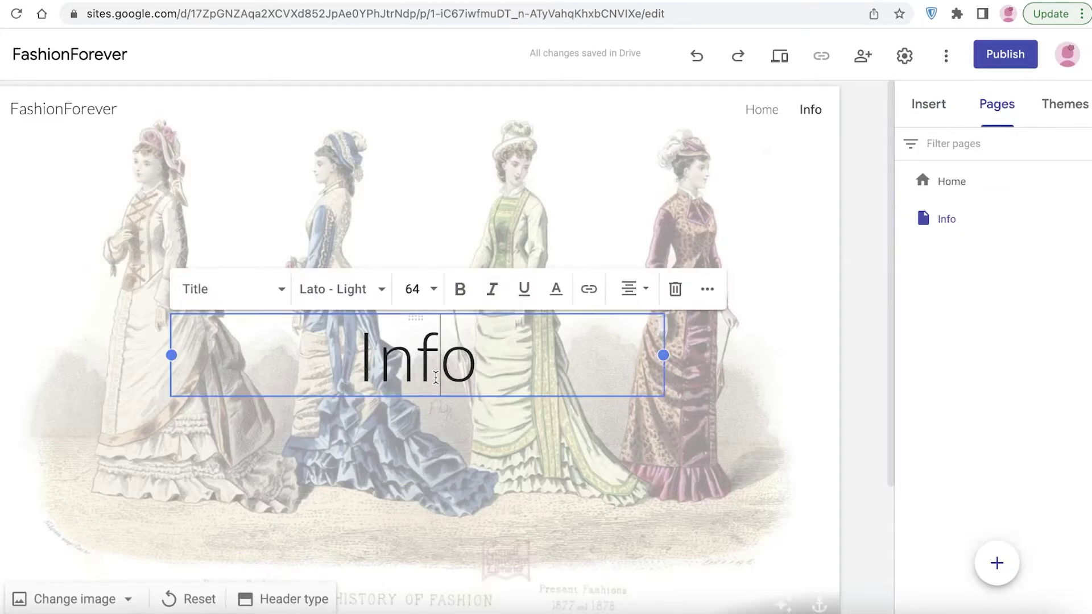
key("BackSpace")
key("End")
key("BackSpace")
key("BackSpace")
key("BackSpace")
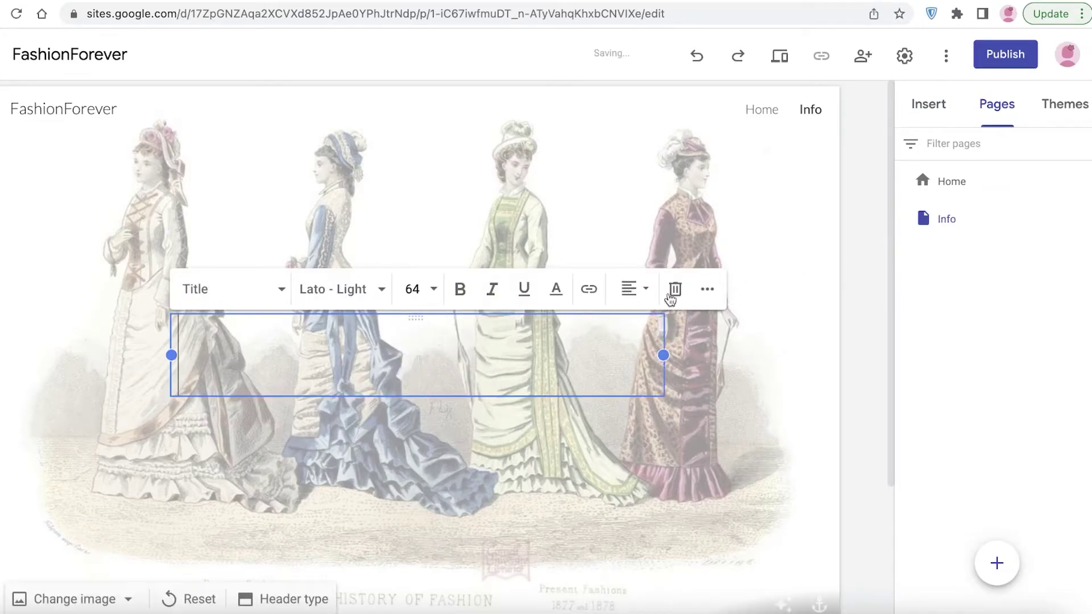
left_click(675, 289)
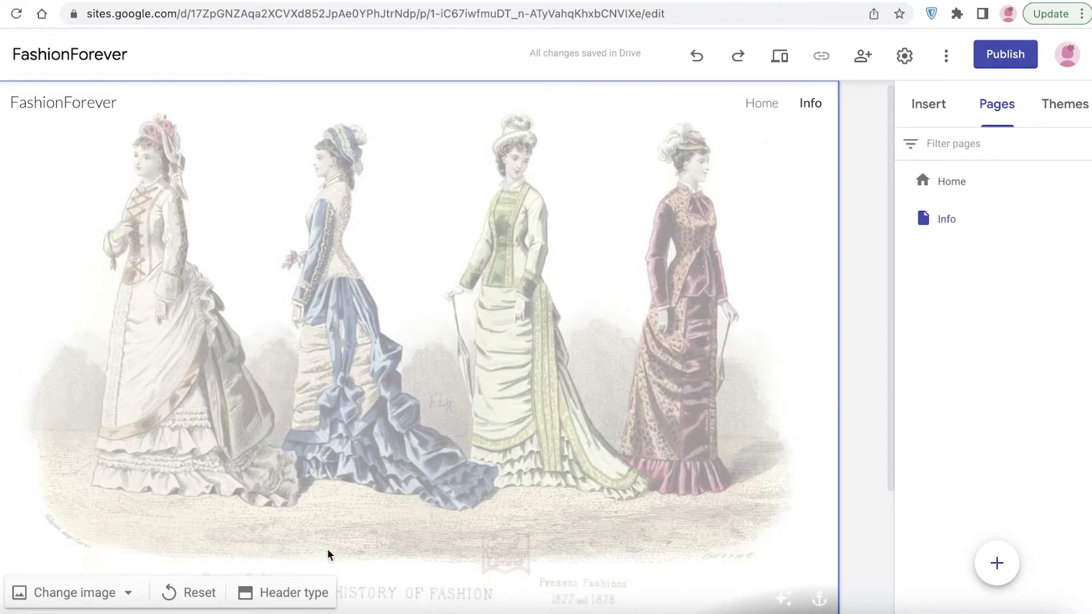
Step: Set the Info page header type to Title only, removing the cover image
left_click(307, 593)
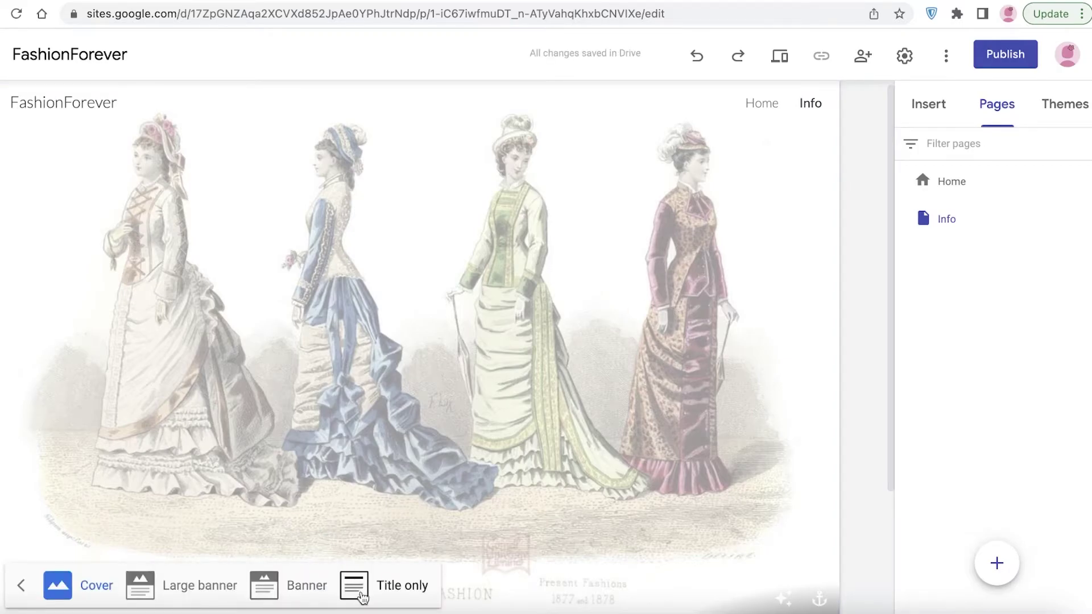
left_click(356, 586)
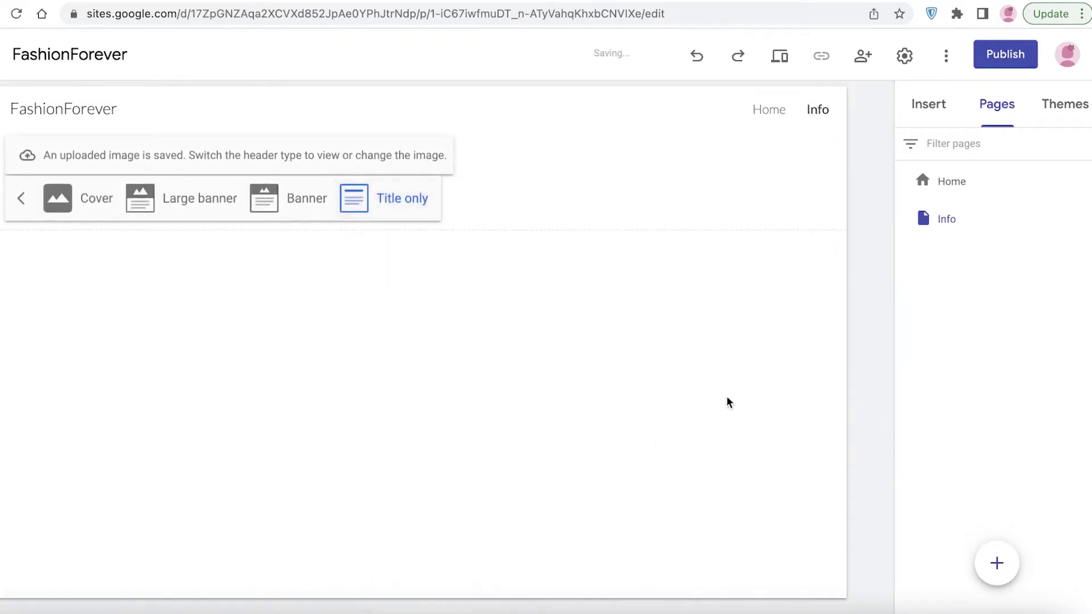
left_click(918, 120)
Step: Add an image carousel, cancel a computer upload, and choose online image sources instead
scroll(950, 244, "up", 5)
scroll(939, 273, "down", 5)
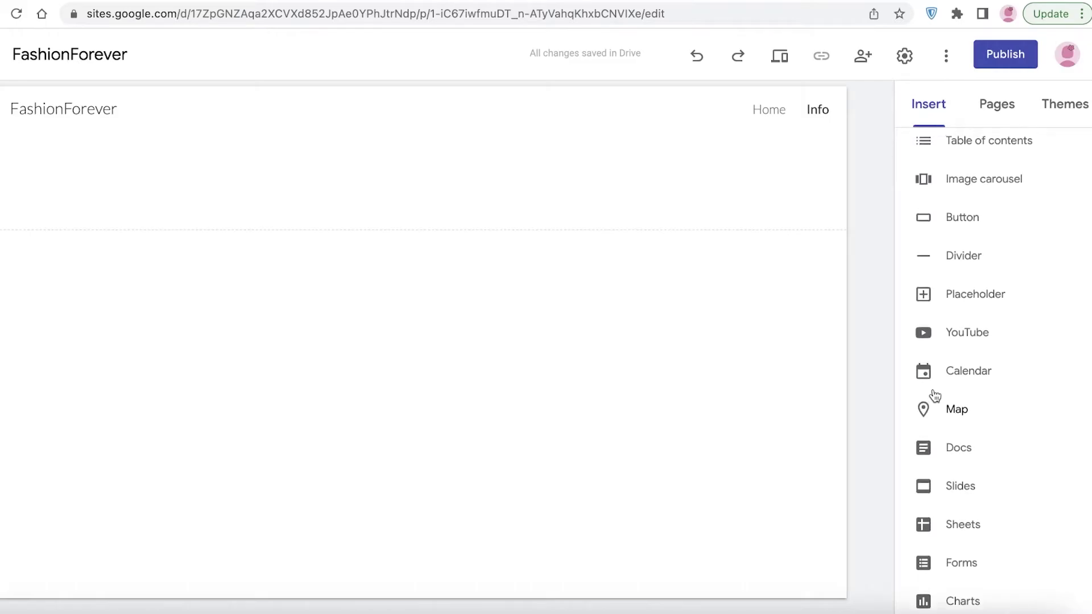
scroll(934, 353, "up", 2)
scroll(944, 318, "up", 2)
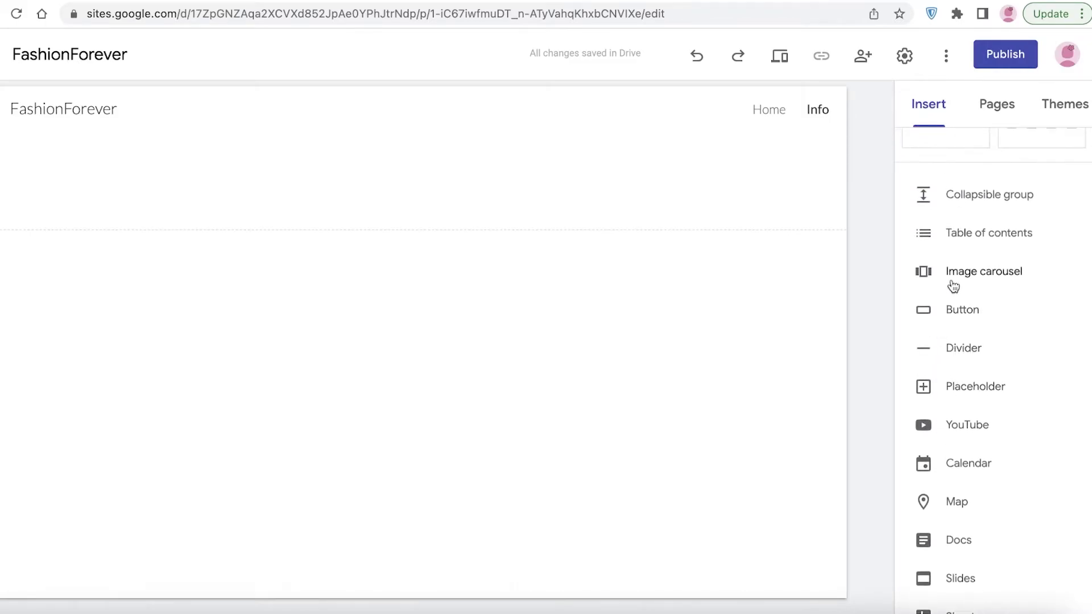
left_click(959, 273)
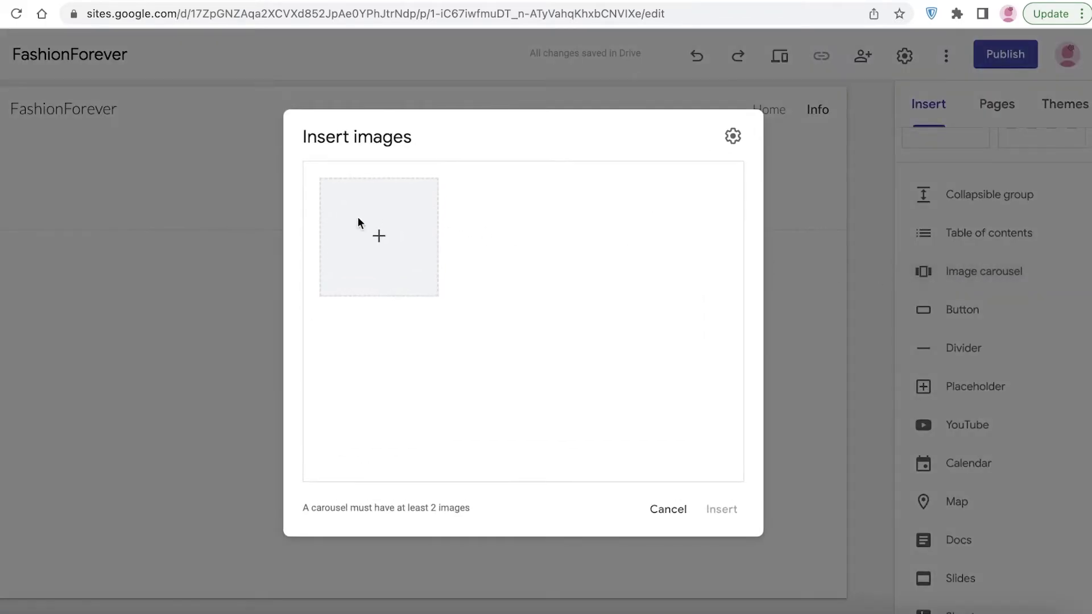
left_click(380, 241)
left_click(399, 284)
left_click(741, 381)
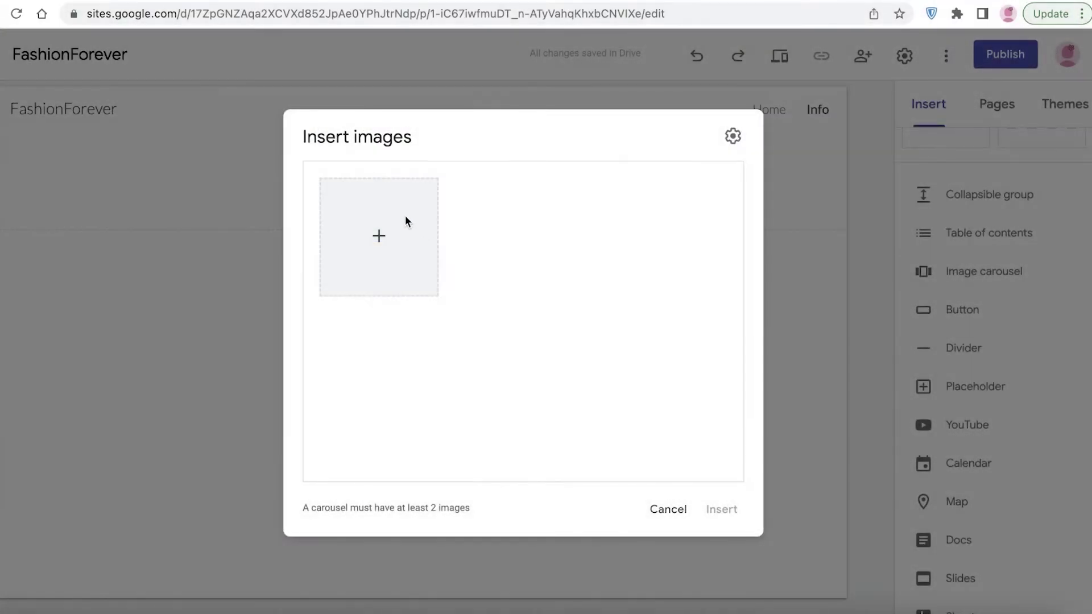
left_click(359, 243)
left_click(406, 319)
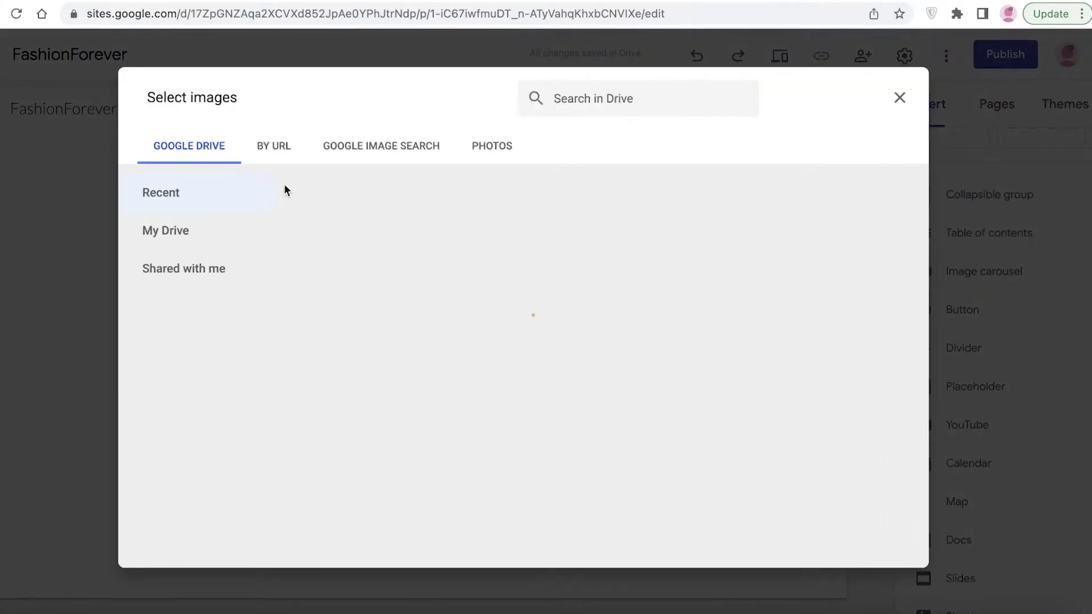
Step: Run a Google Image Search for 'fashion'
left_click(276, 160)
left_click(378, 146)
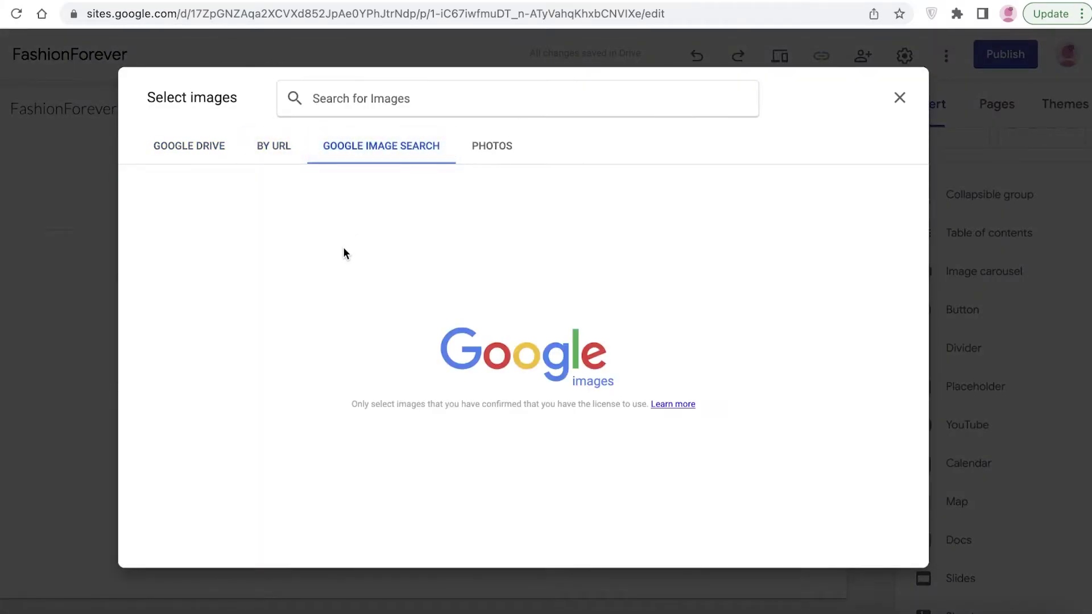
left_click(466, 151)
left_click(381, 140)
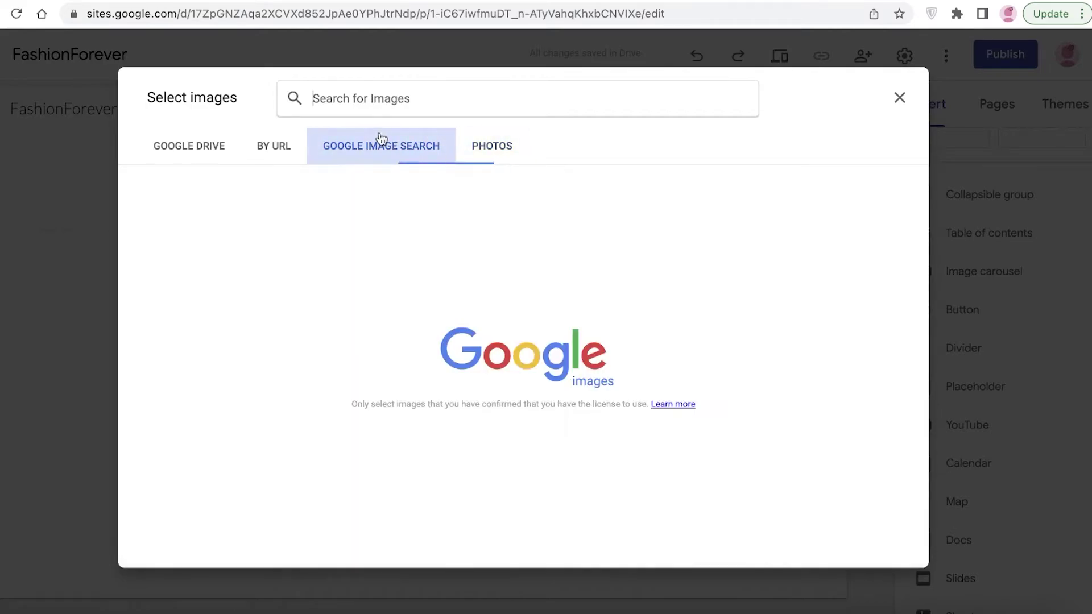
left_click(376, 101)
type("fashion")
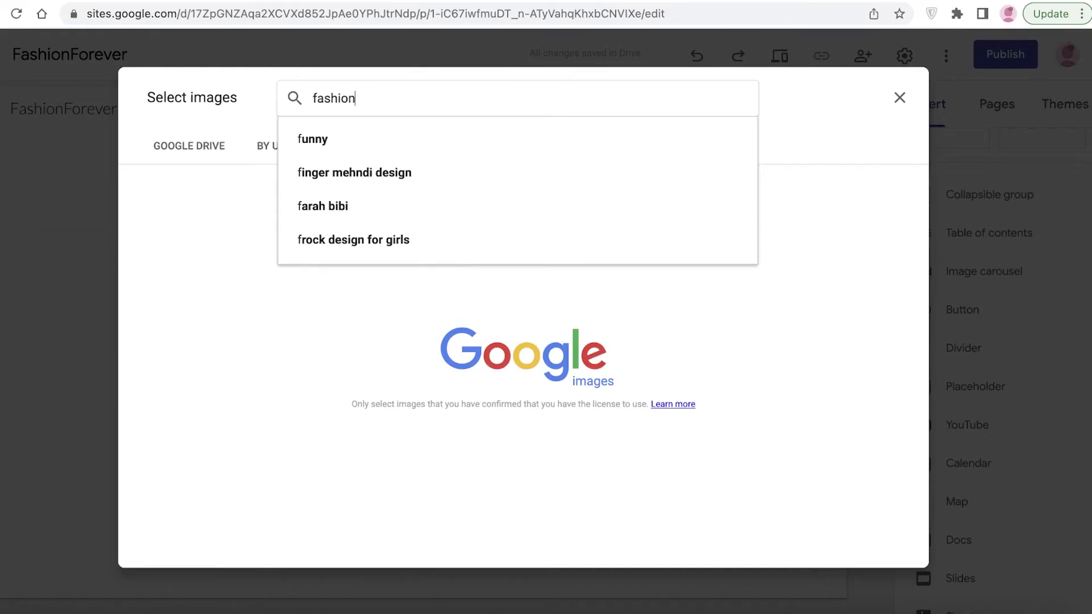
key("Return")
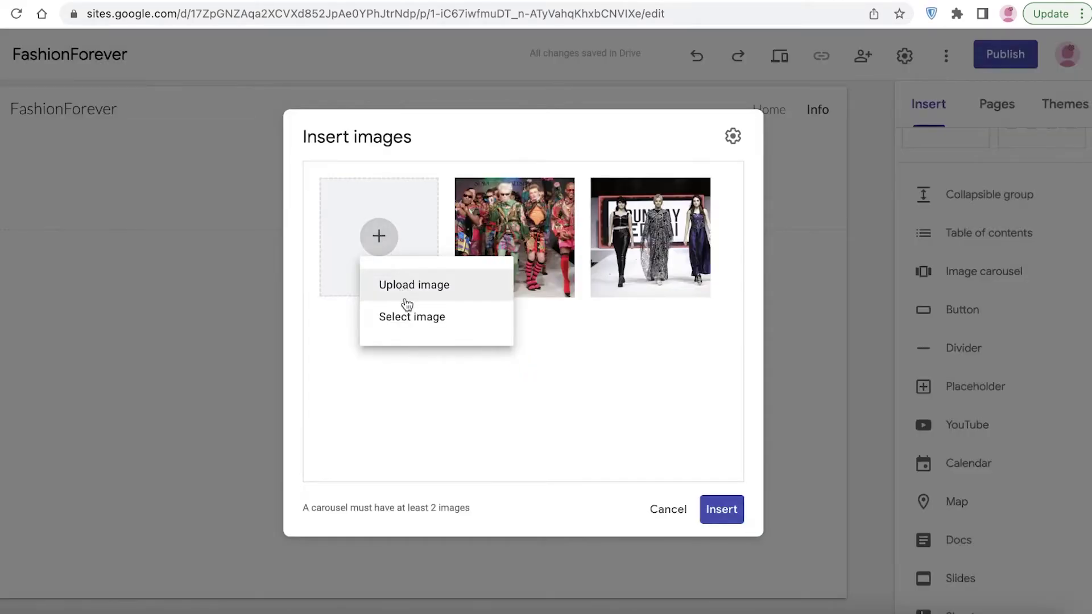
Step: Search Google Images for 'fashion' again and select two fashion photos
left_click(411, 316)
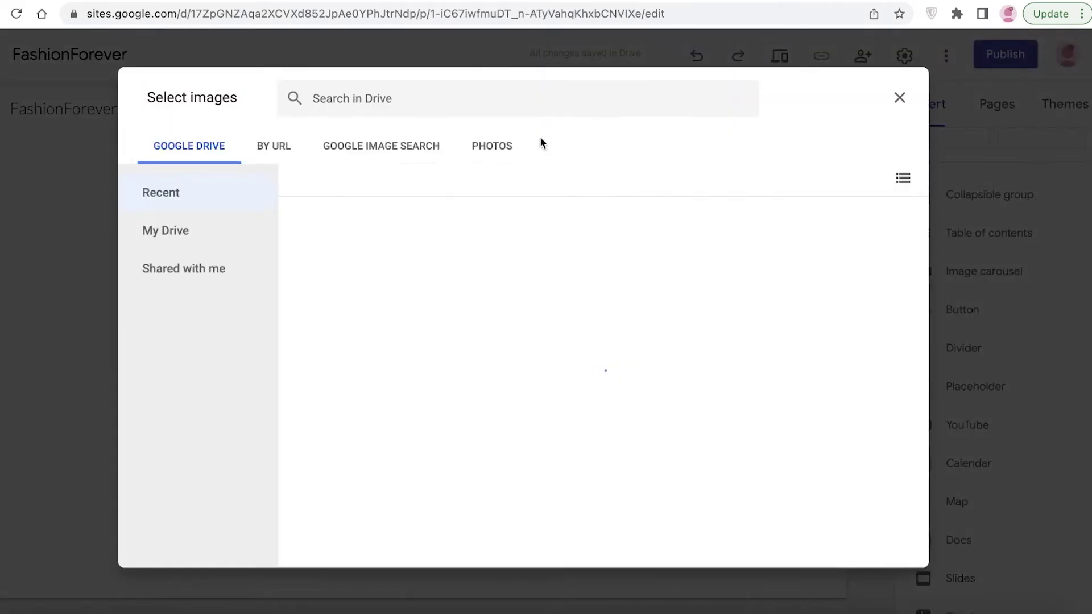
left_click(375, 147)
left_click(450, 96)
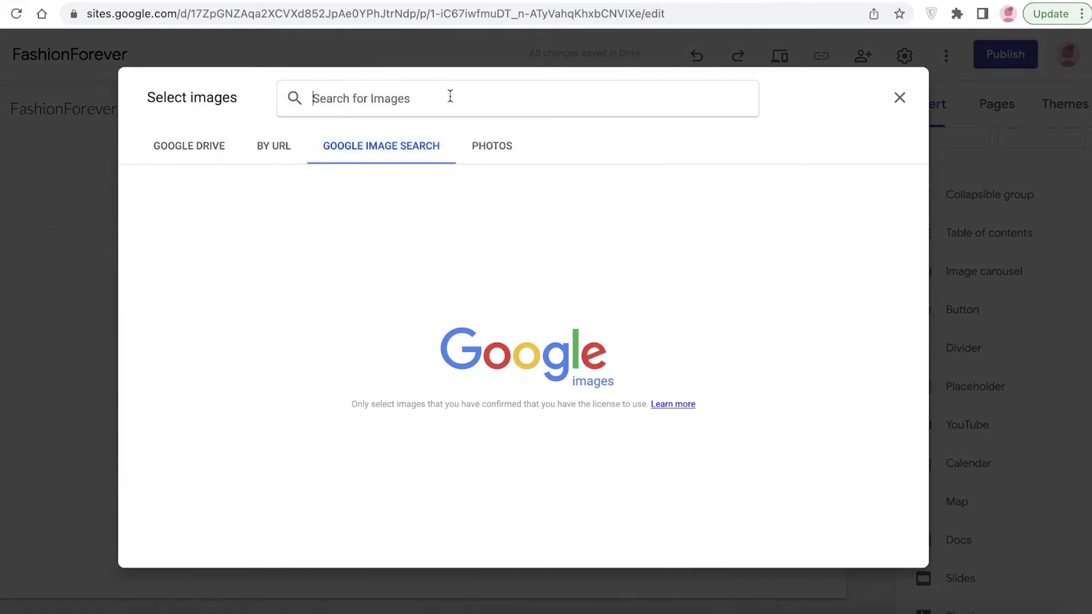
type("fashion")
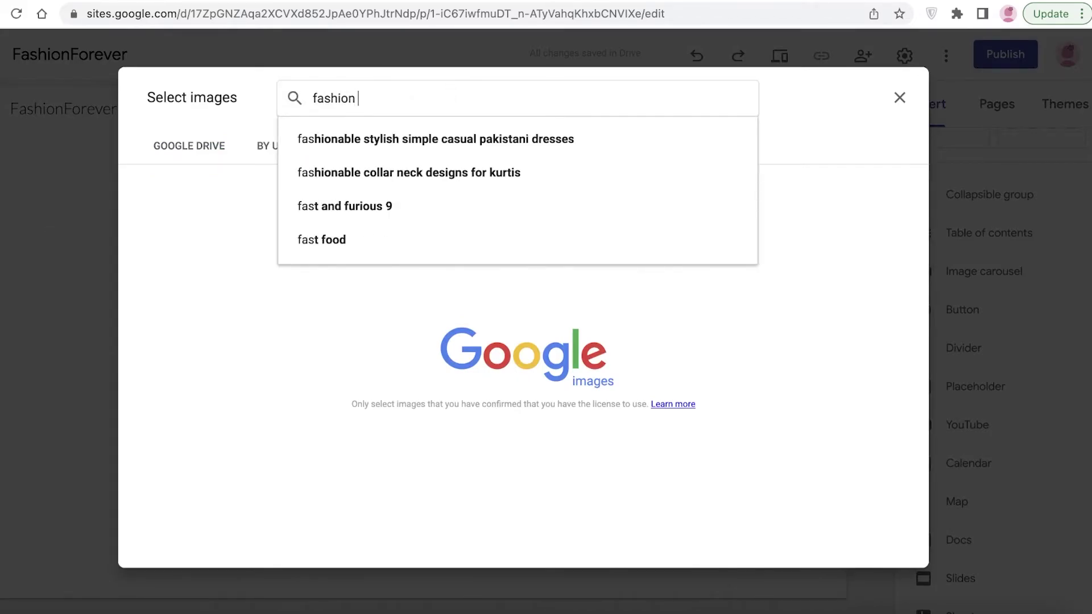
key("Return")
left_click(751, 406)
left_click(751, 406)
scroll(750, 406, "down", 3)
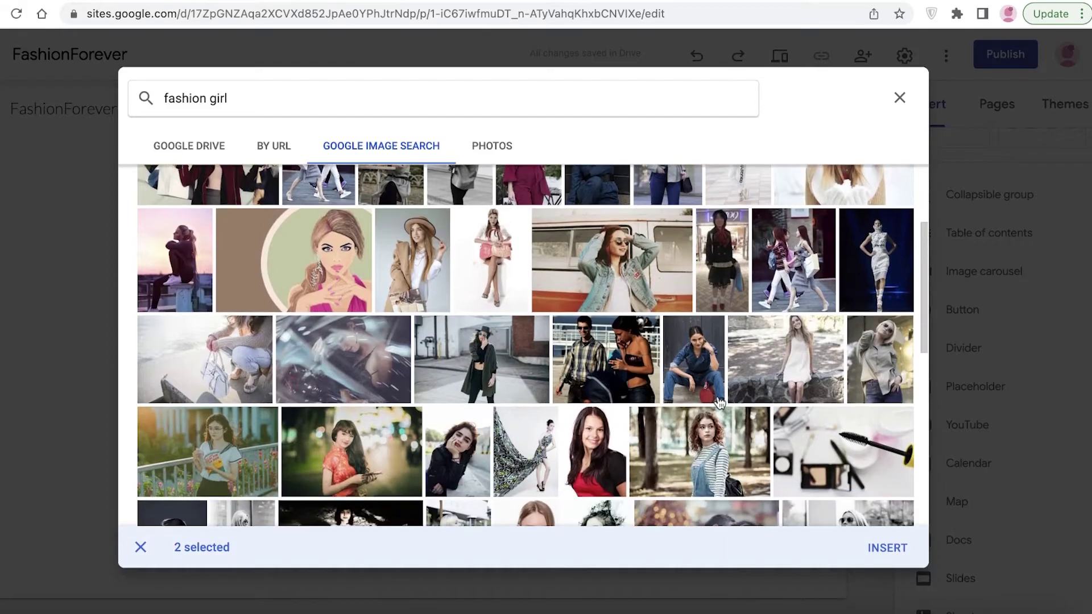
Step: Search for a celebrity model's photos, then insert the chosen images into the carousel
triple_click(463, 101)
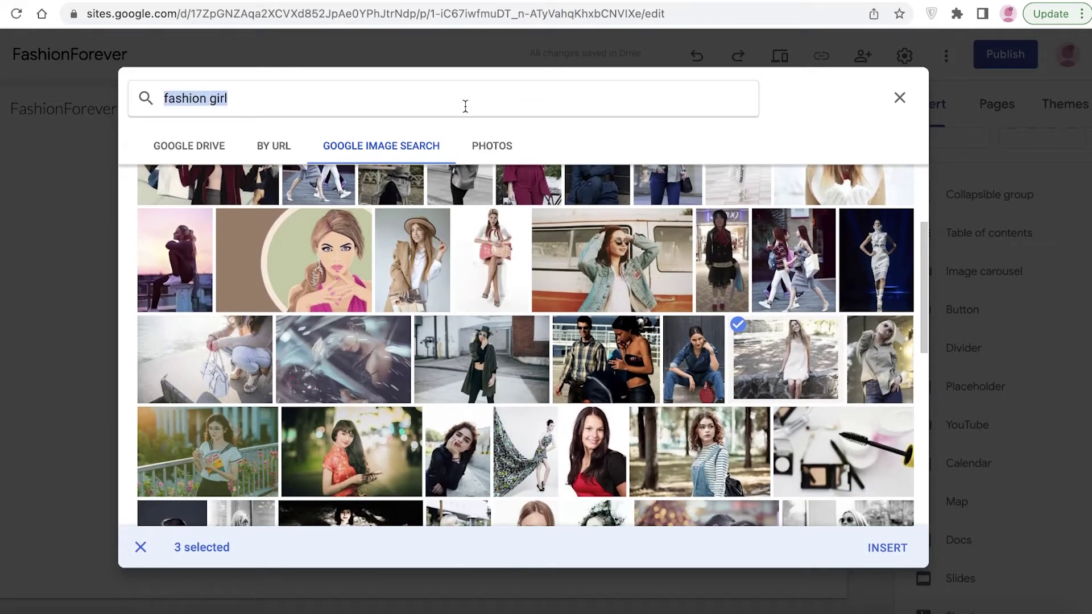
type("kendall jenner")
key("Return")
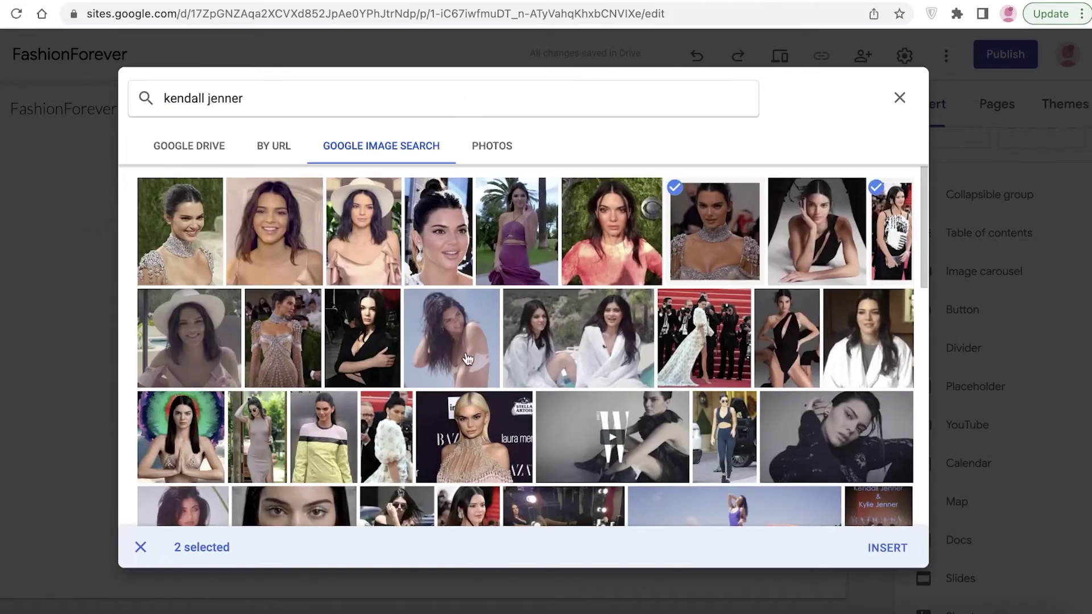
scroll(275, 349, "down", 5)
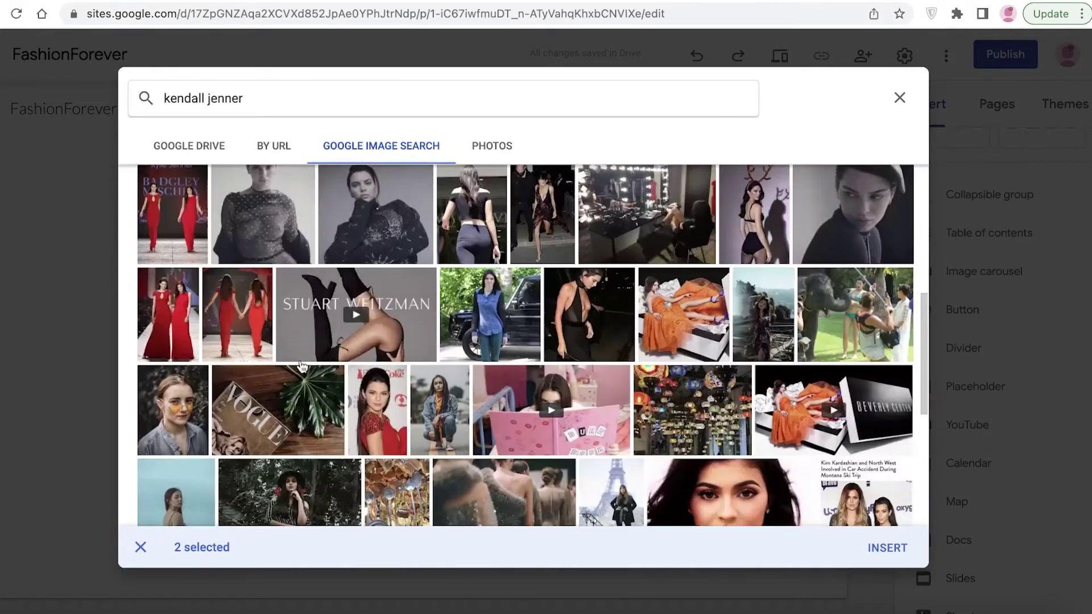
left_click(888, 547)
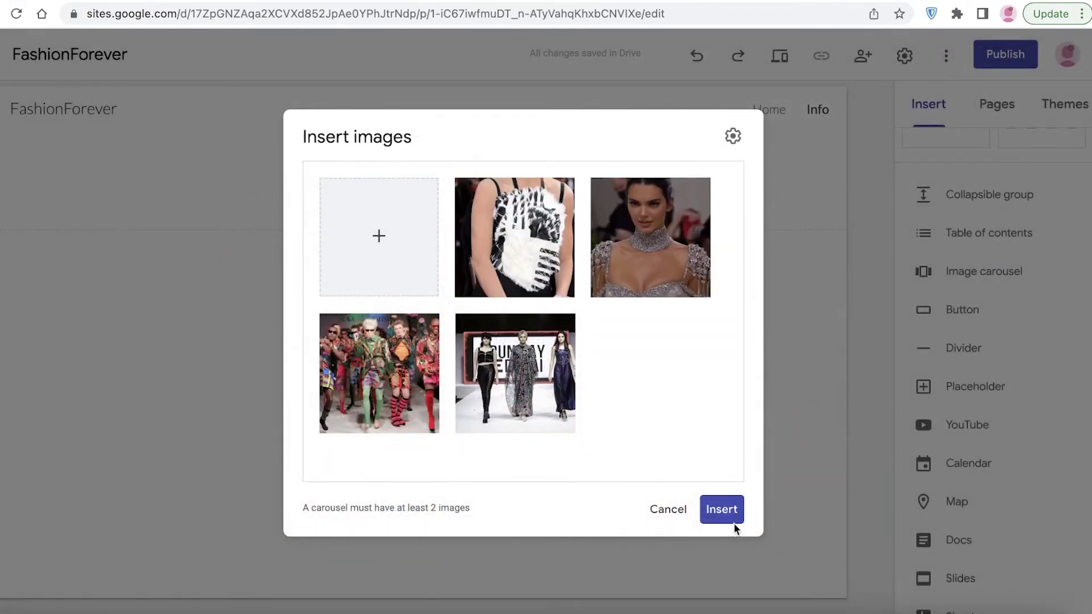
left_click(722, 512)
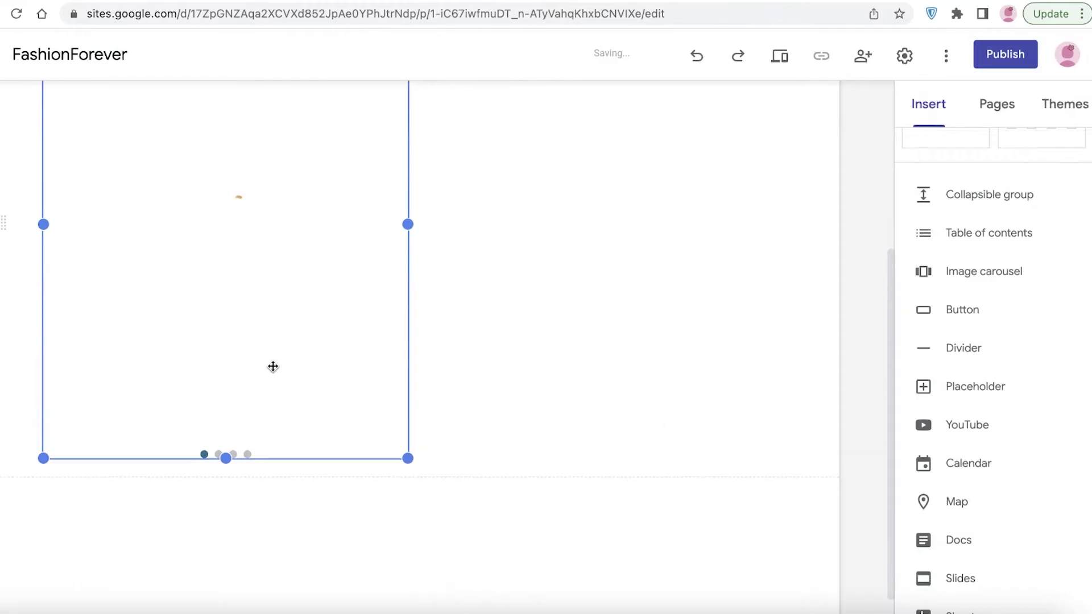
Step: Centre the carousel on the Info page and keep the header as Title only
scroll(480, 383, "up", 4)
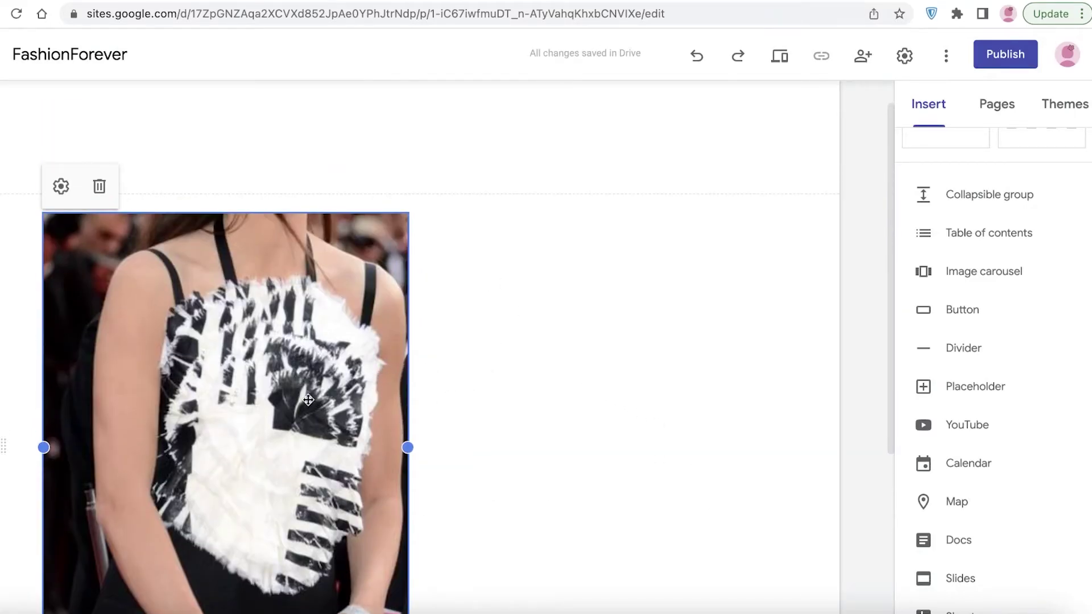
left_click_drag(305, 401, 458, 398)
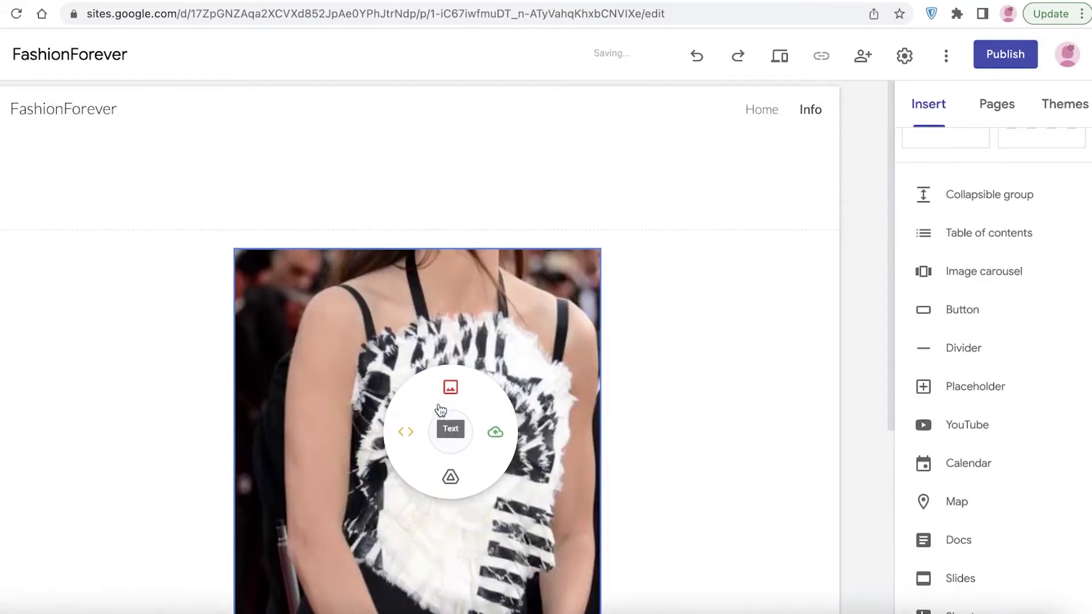
left_click_drag(467, 330, 533, 335)
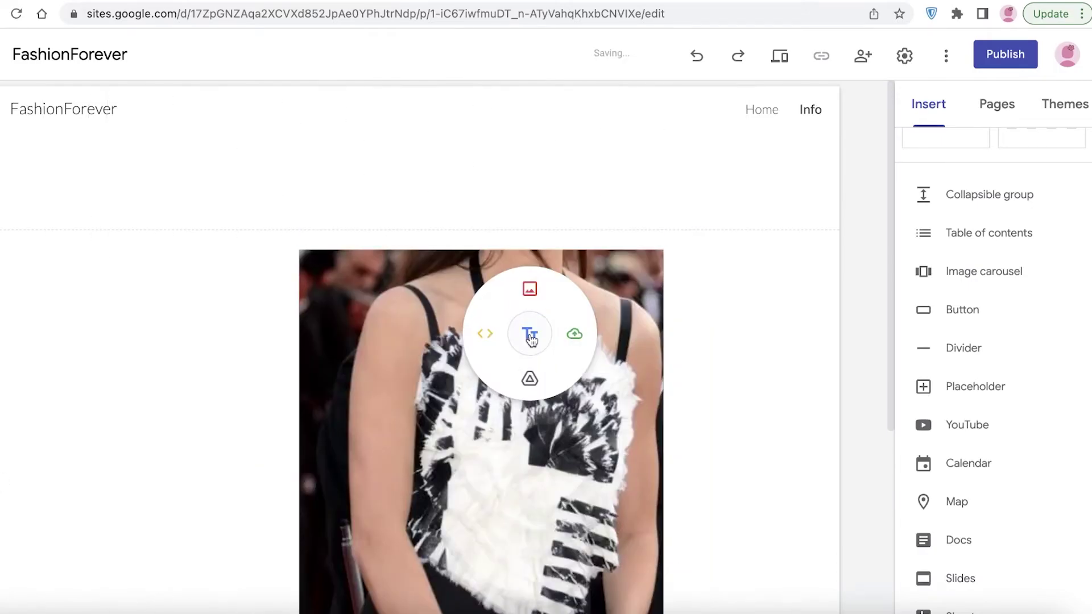
left_click(52, 211)
left_click(564, 200)
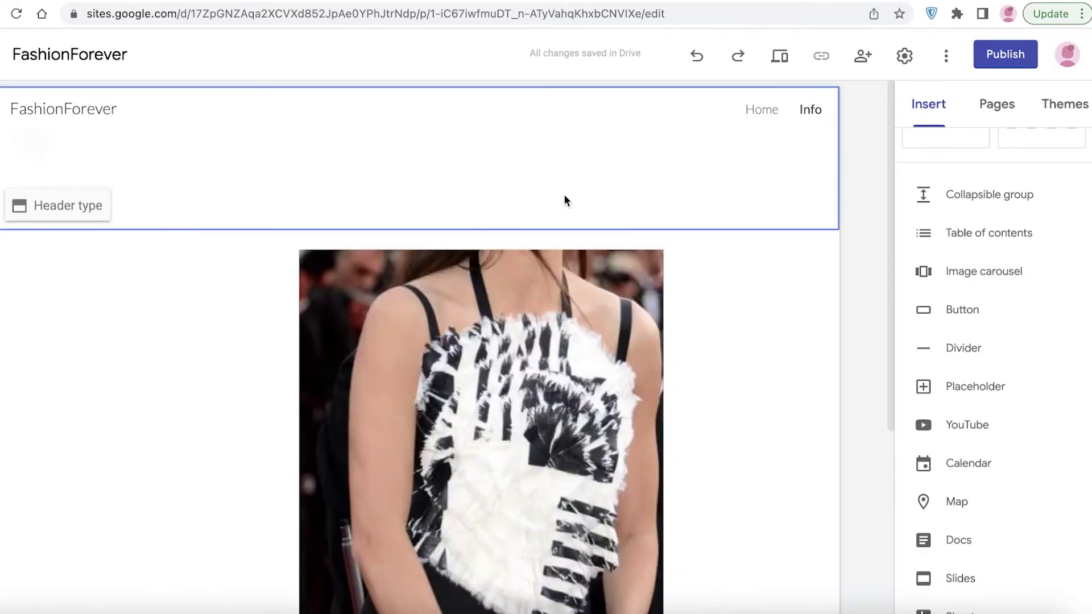
left_click(50, 209)
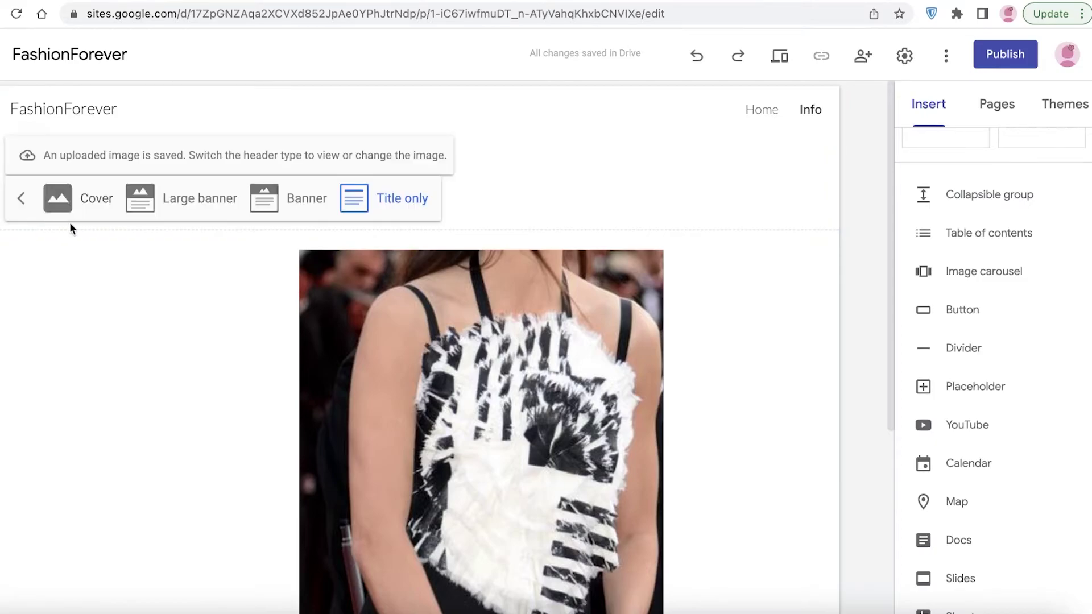
left_click(422, 200)
Step: Nudge the carousel's position, cancel an unwanted button insert, and select the carousel
left_click_drag(569, 262, 451, 231)
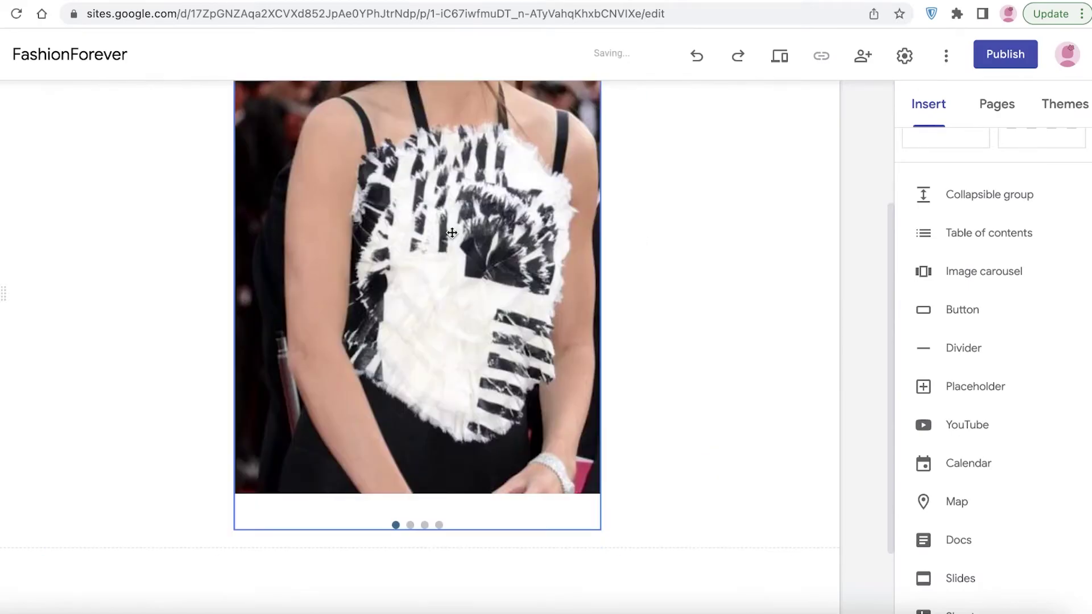
left_click(948, 314)
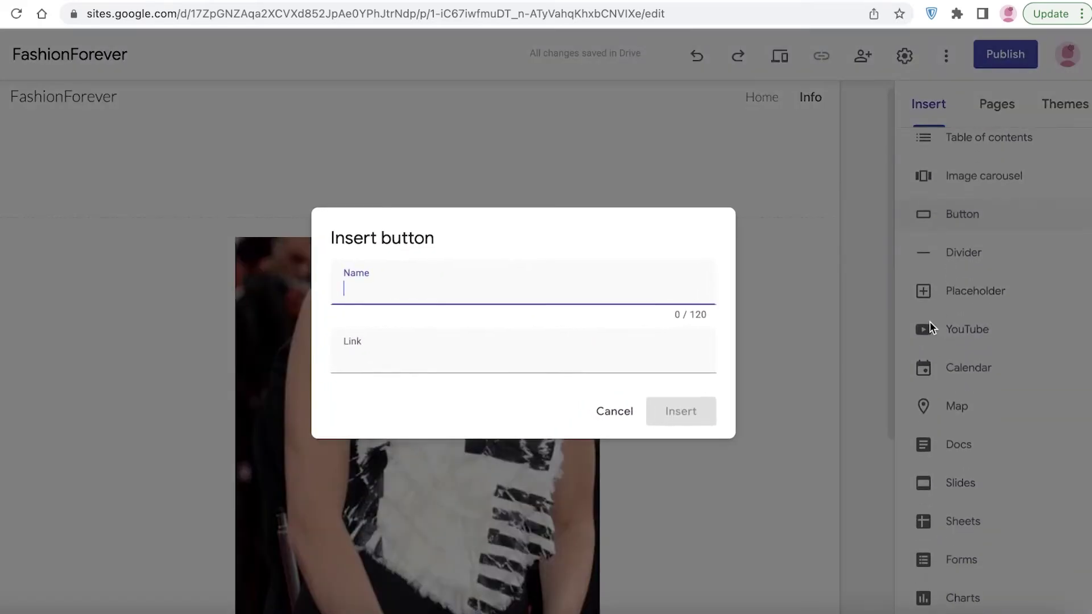
left_click(615, 412)
scroll(413, 455, "down", 5)
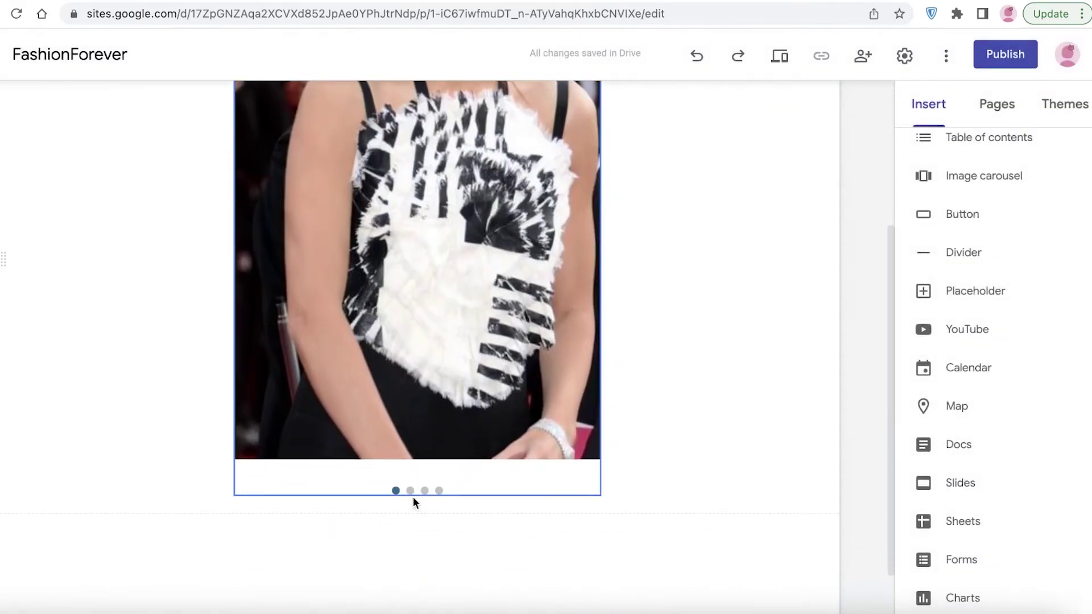
left_click(411, 493)
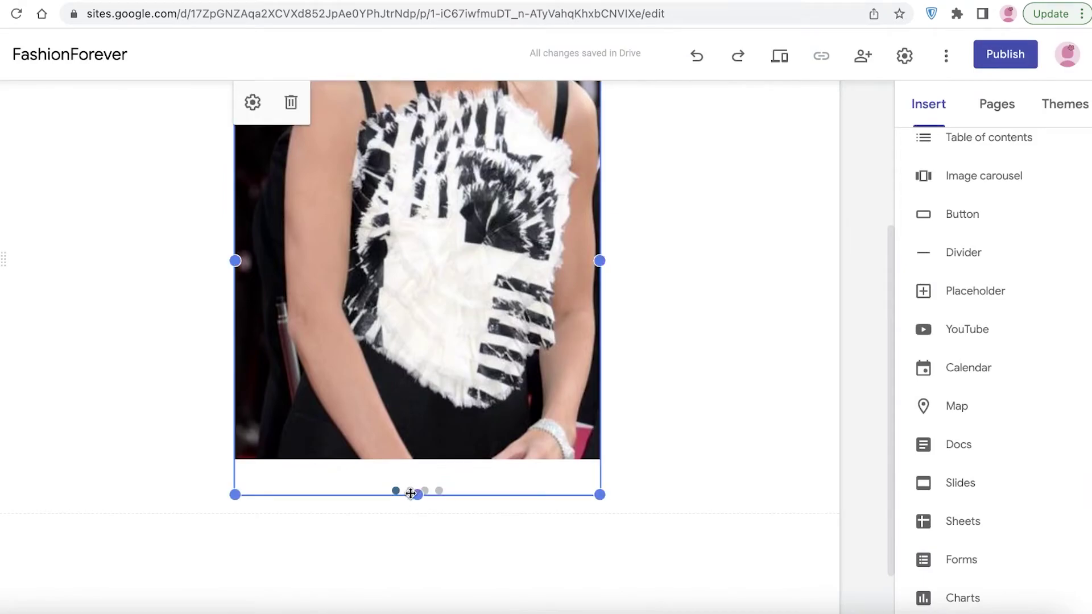
Step: Inspect the second image's alt text and caption options, then cancel the carousel editor unchanged
left_click(252, 103)
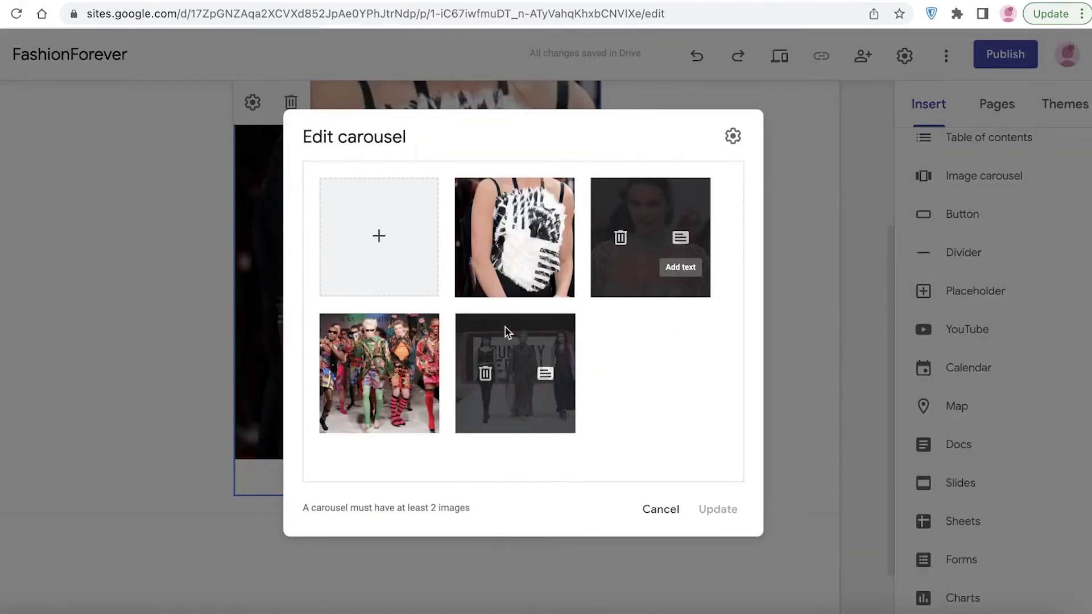
mouse_move(519, 284)
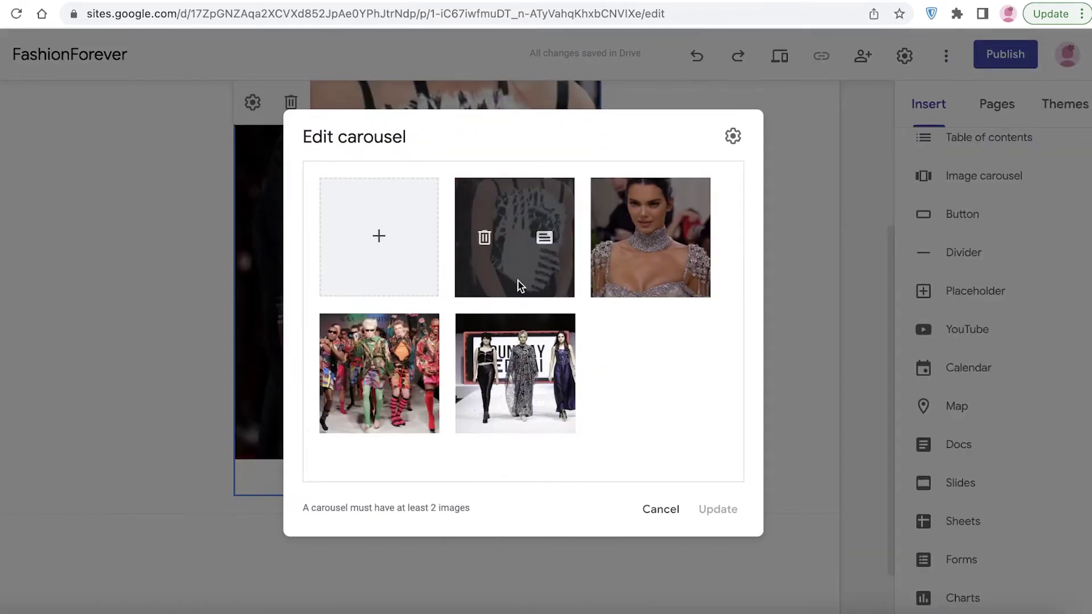
left_click(546, 245)
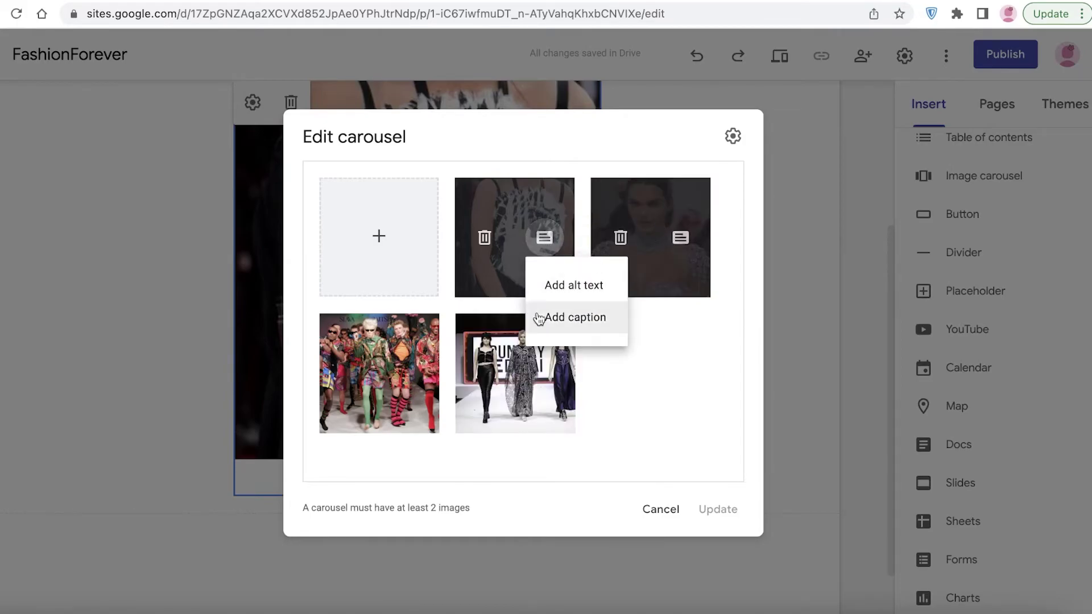
left_click(646, 392)
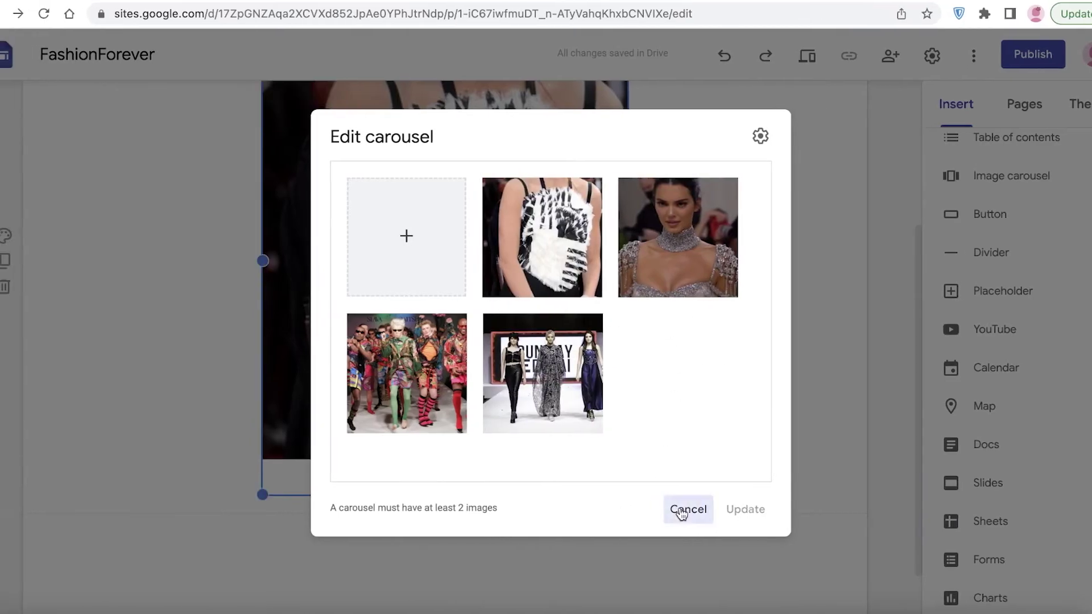
left_click(661, 510)
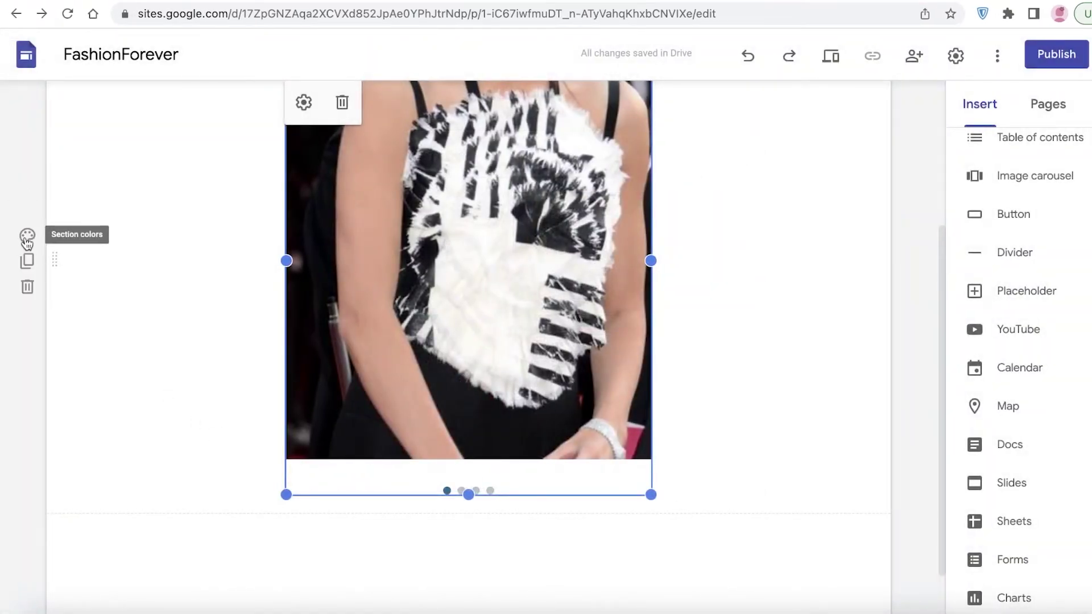
Step: Try light grey and dark blue carousel section backgrounds, settling on light grey Style 2
left_click(28, 236)
left_click(151, 297)
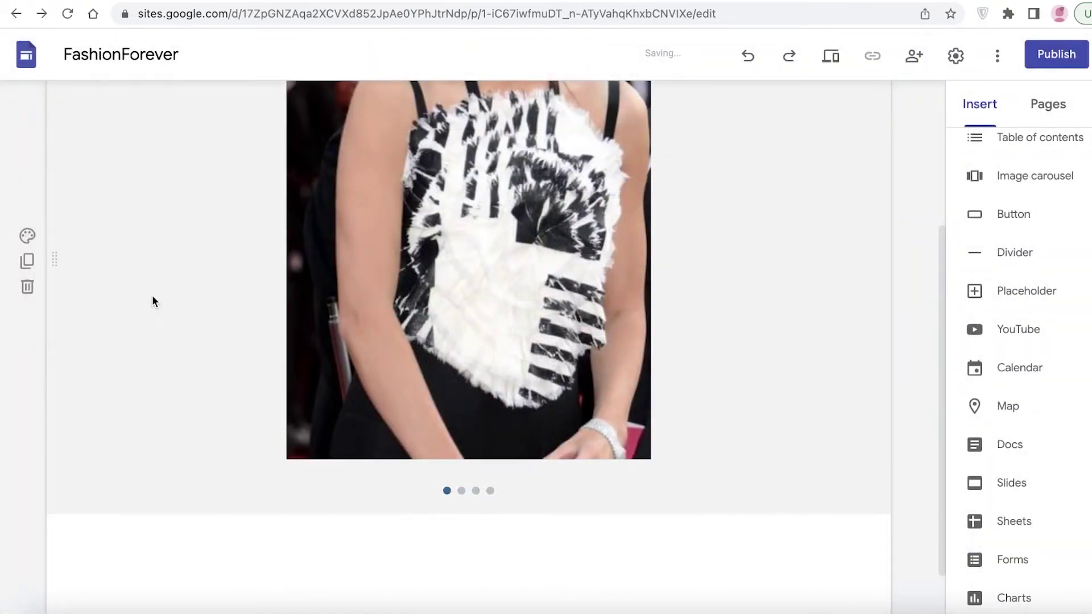
left_click(27, 238)
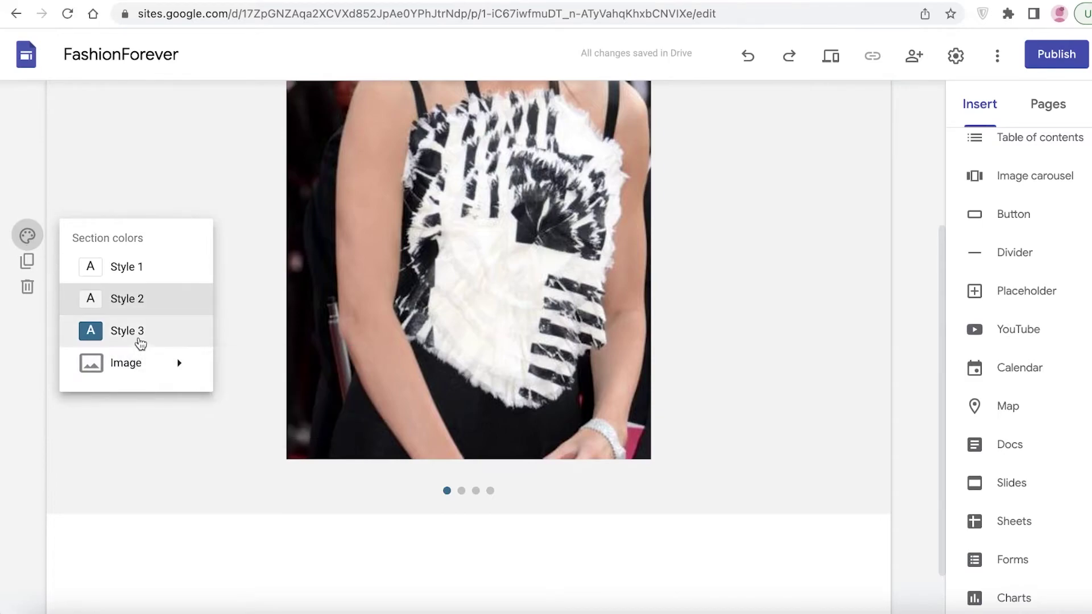
left_click(140, 342)
left_click(26, 235)
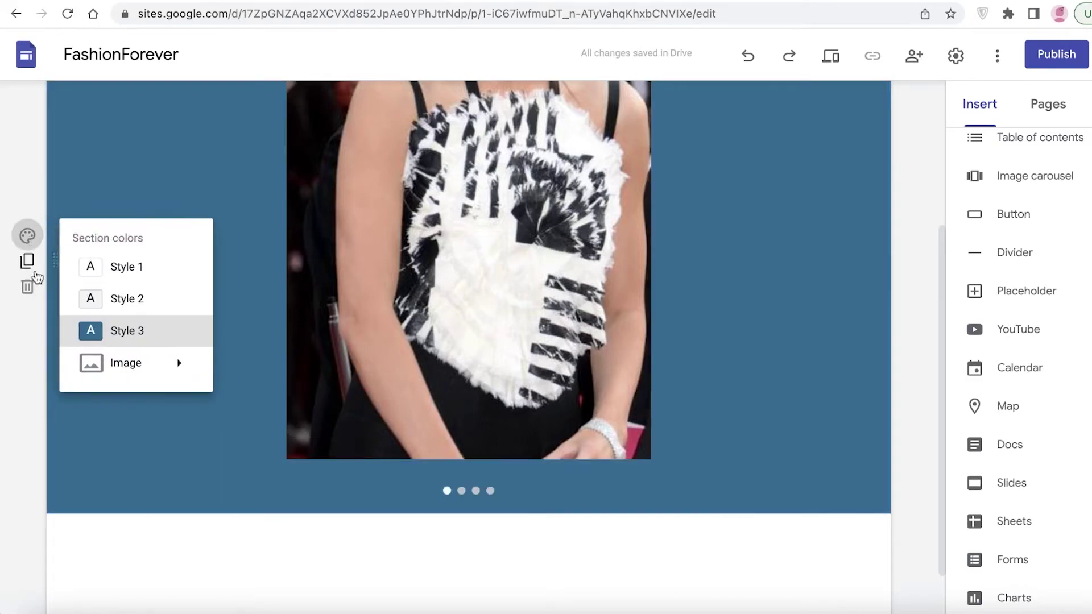
left_click(124, 339)
left_click(27, 236)
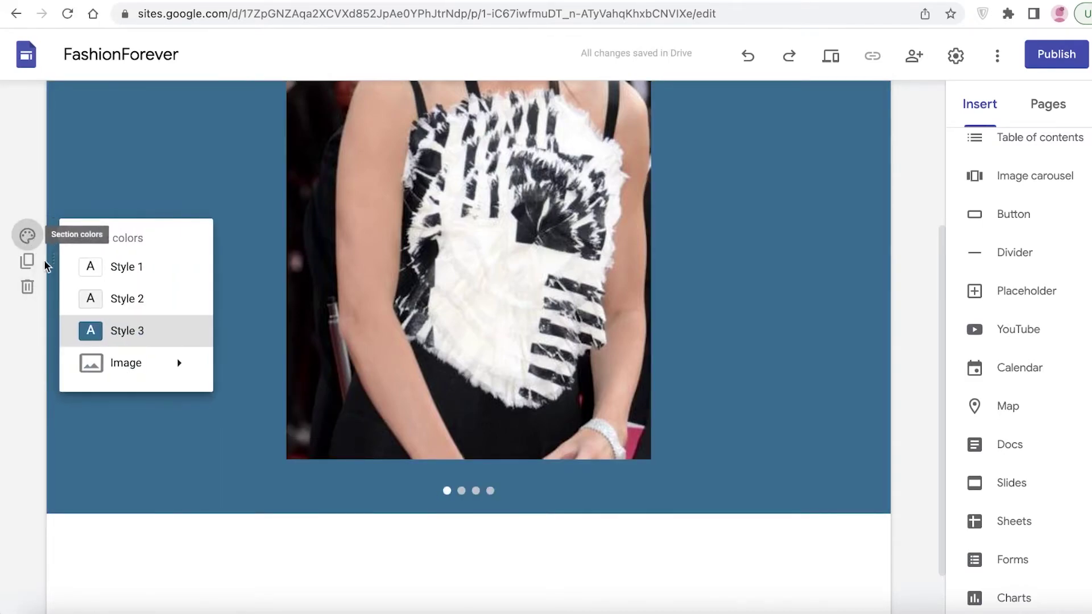
left_click(142, 297)
scroll(948, 272, "up", 5)
scroll(861, 291, "up", 3)
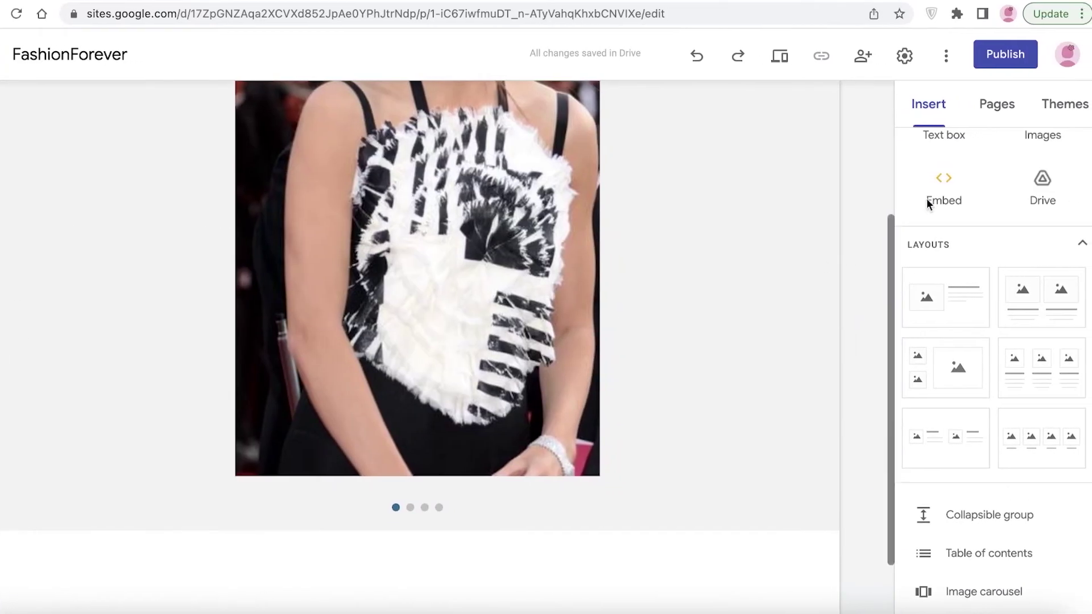
Step: Apply the Impression theme to the whole site
left_click(1091, 114)
scroll(1001, 322, "down", 3)
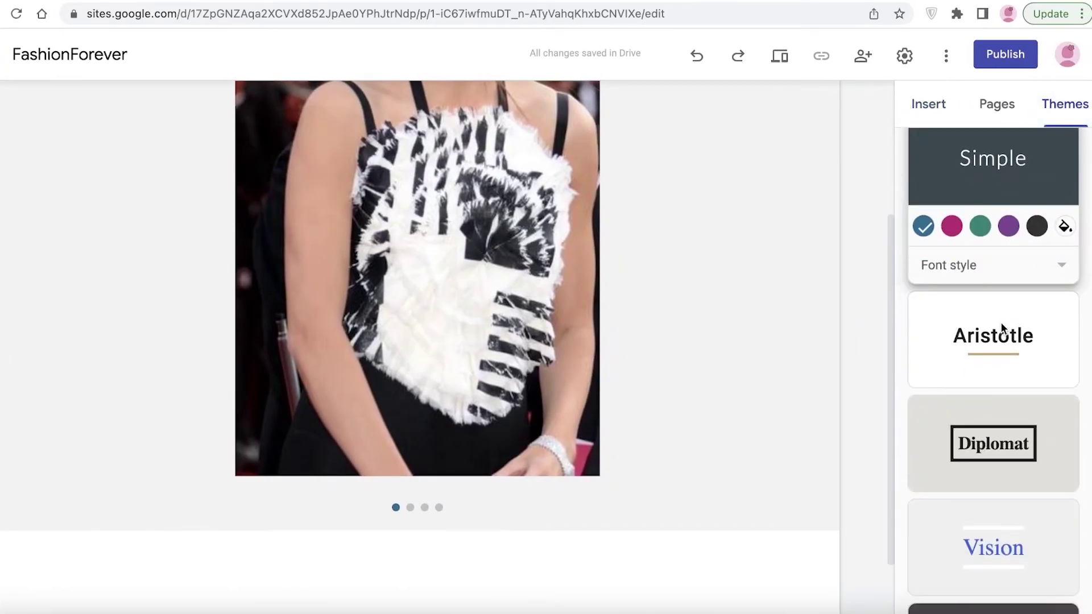
scroll(966, 444, "down", 3)
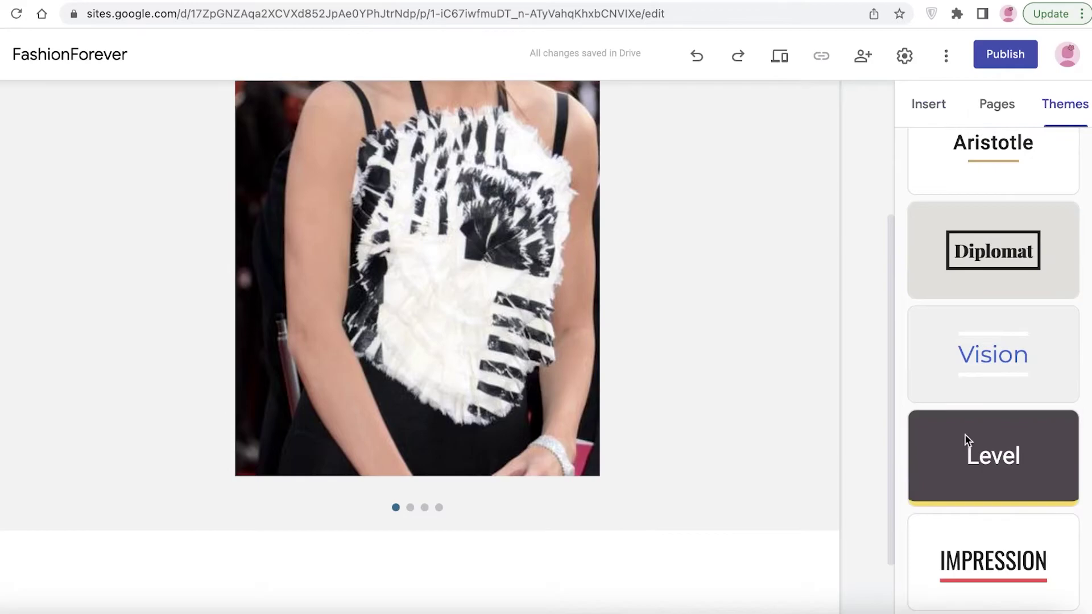
left_click(965, 551)
left_click(924, 108)
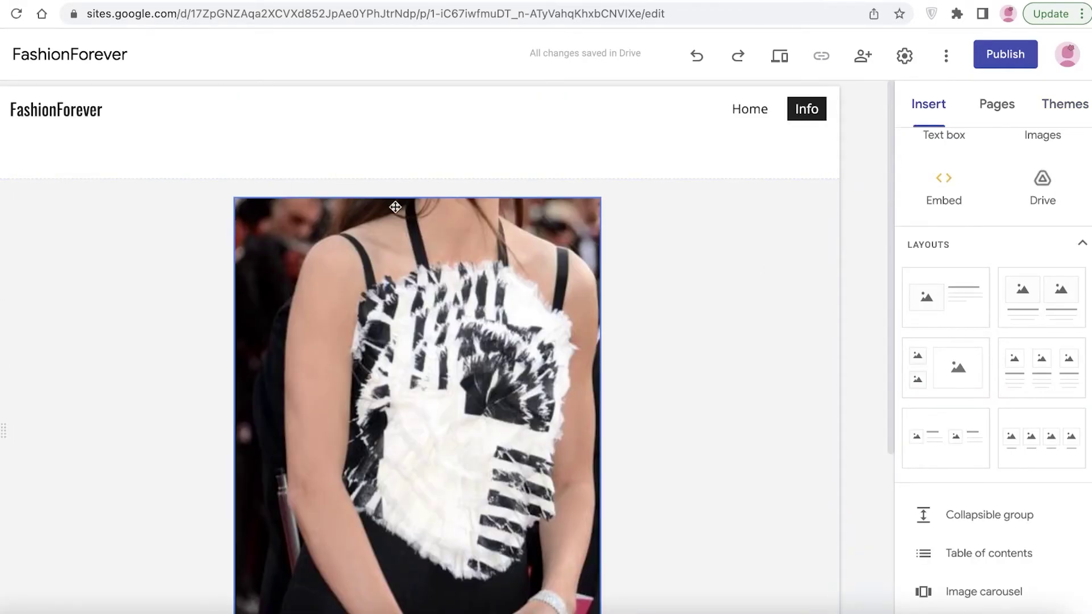
Step: Switch from the Info page to the Home page via the Pages list
left_click(972, 110)
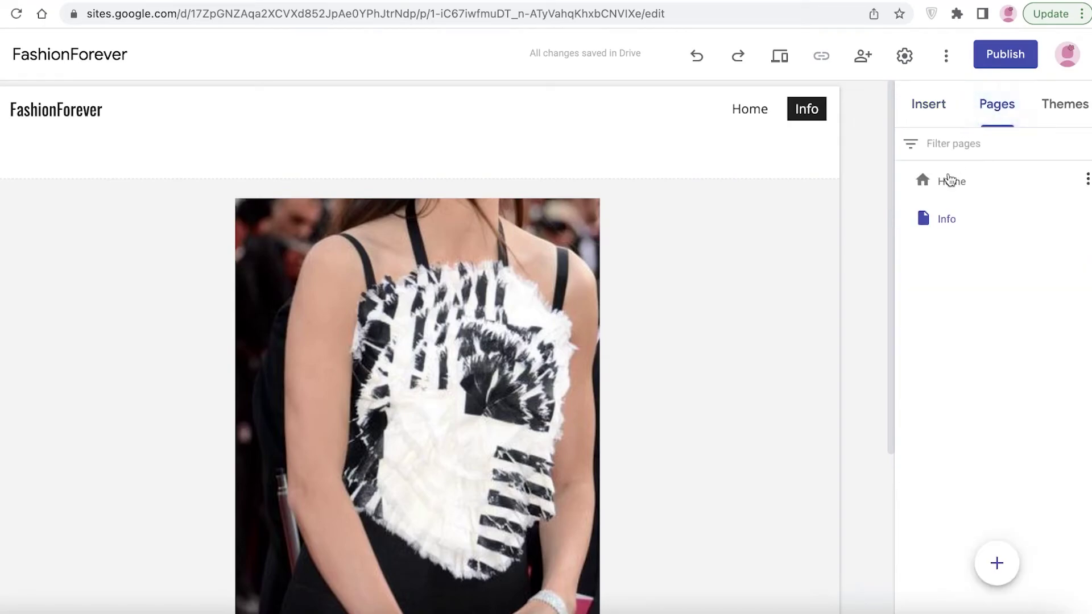
left_click(943, 183)
scroll(824, 214, "down", 3)
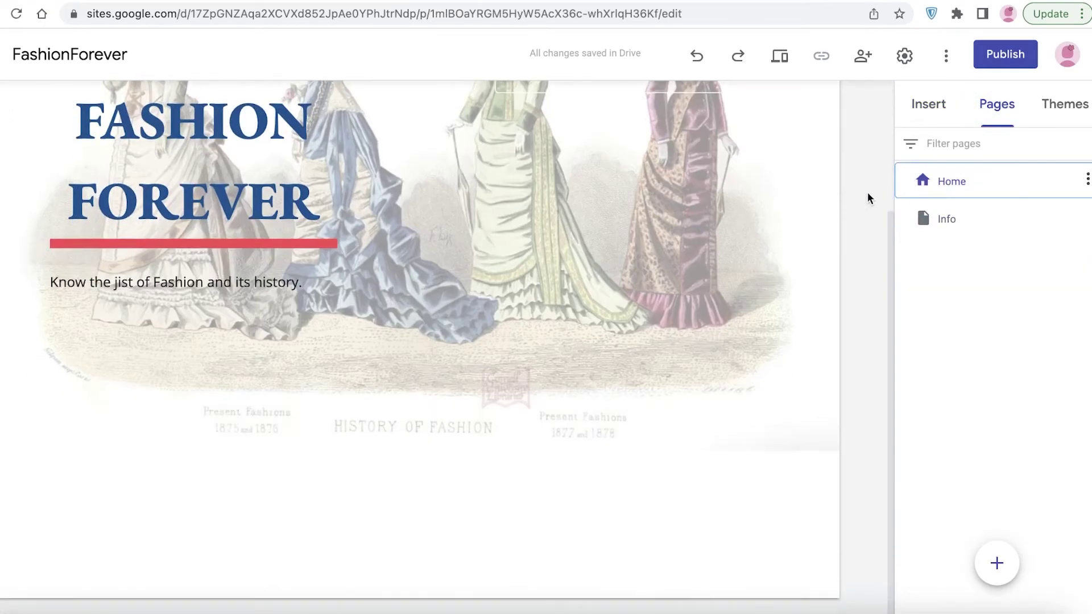
scroll(852, 193, "up", 3)
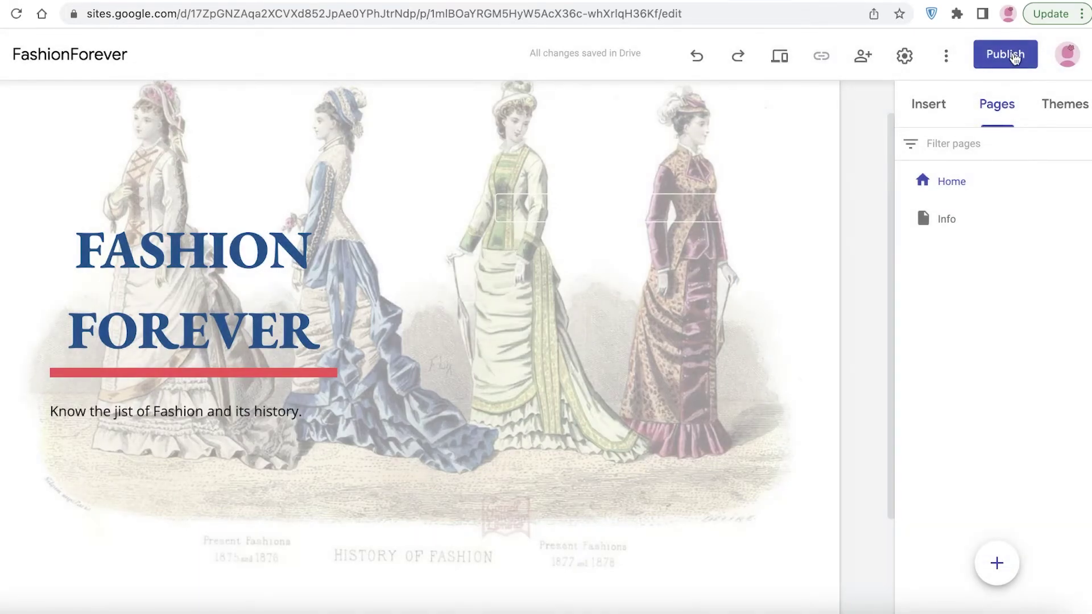
Step: Publish the site at the web address fashionforever01
left_click(1013, 58)
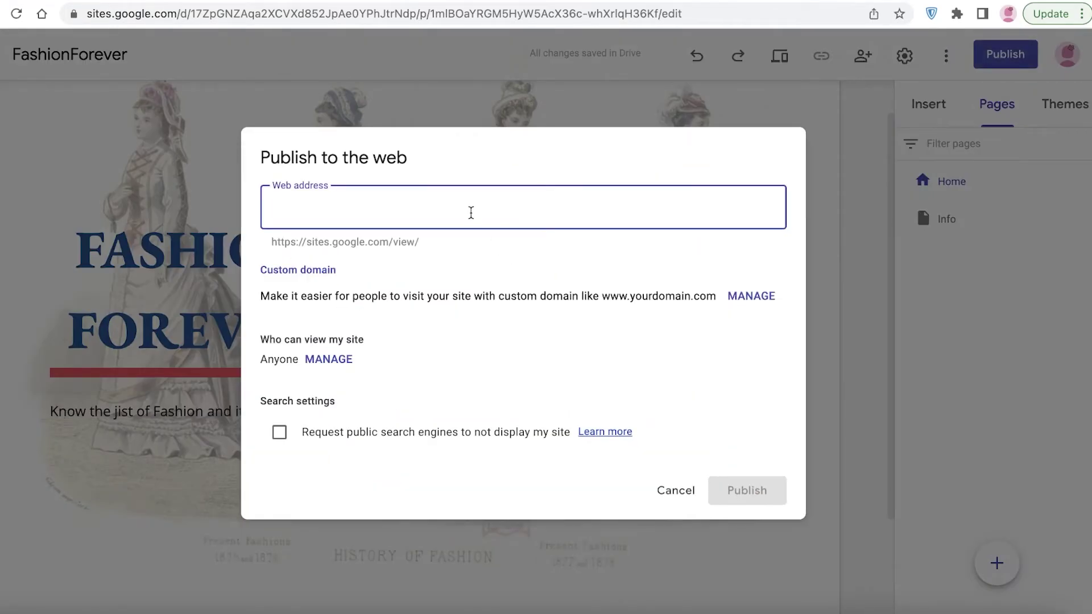
type("fashionforever")
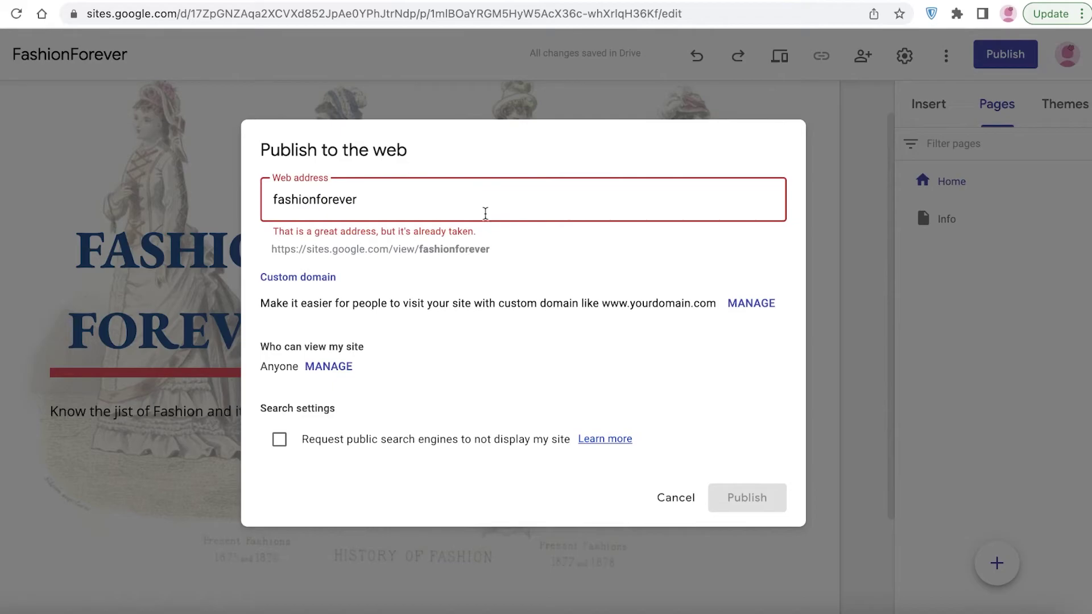
type("01")
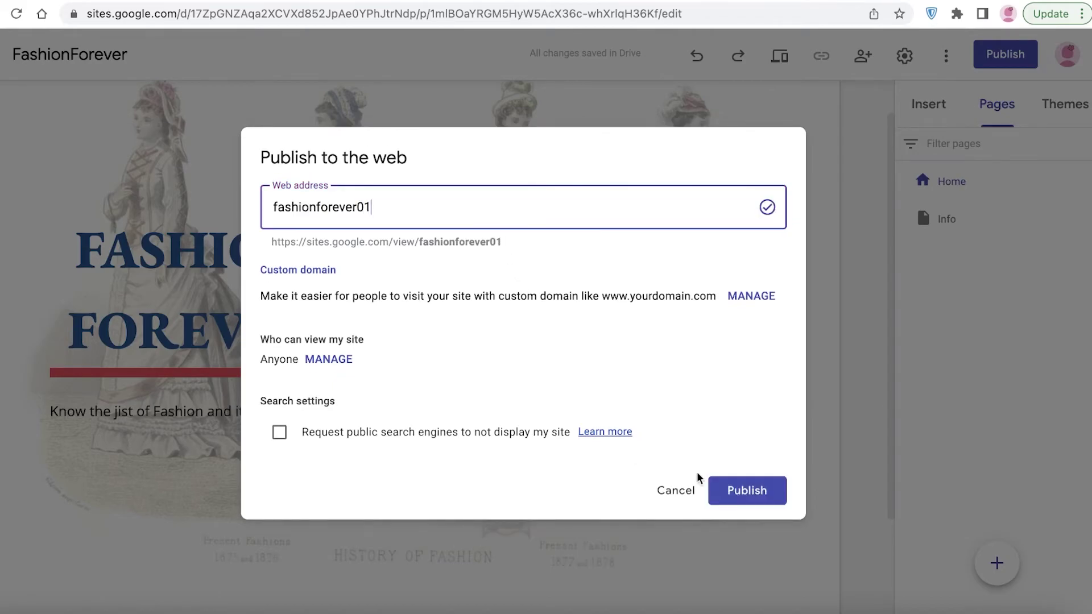
left_click(728, 495)
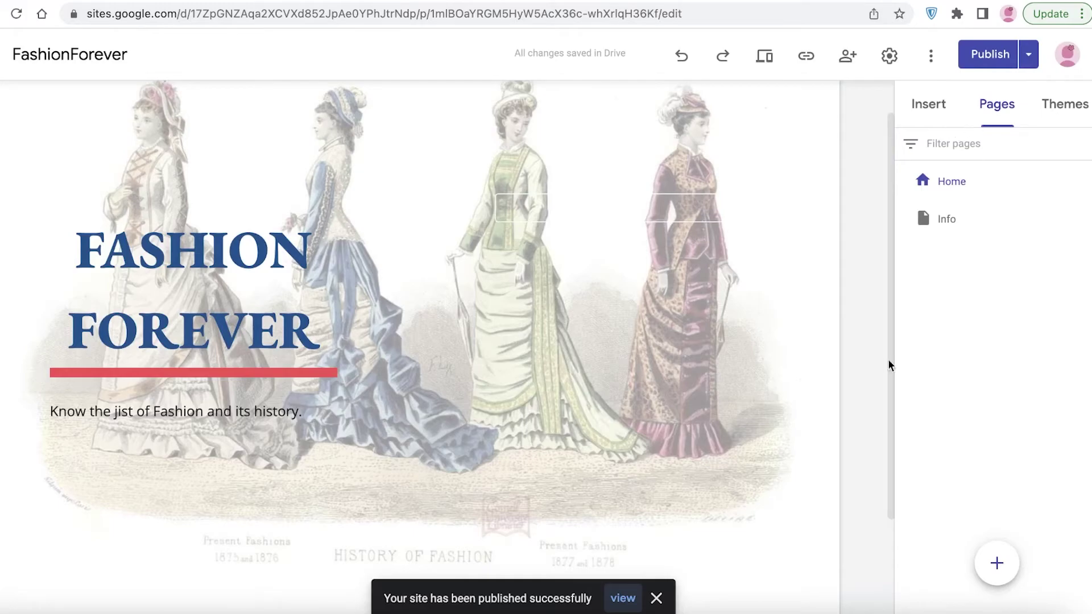
Step: View the live site, reach Info past a 404, and page the carousel to image four
left_click(622, 597)
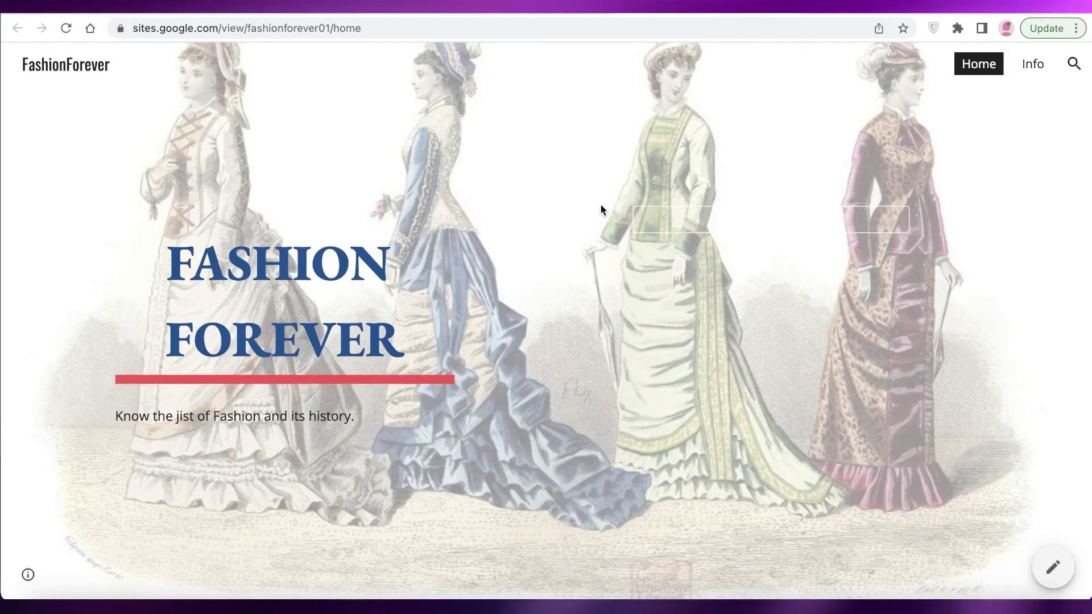
left_click(1033, 65)
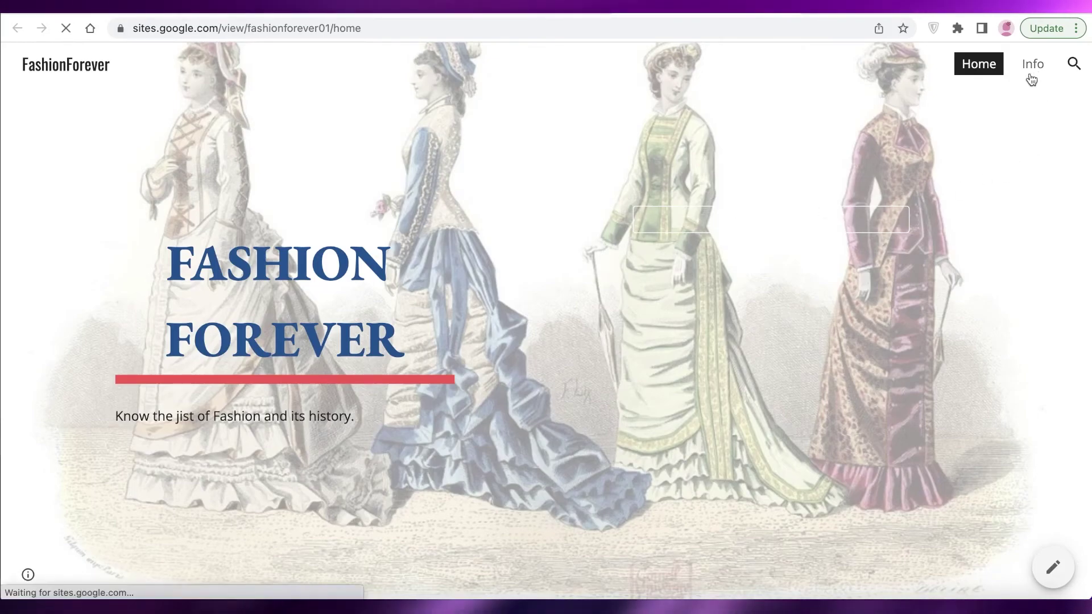
left_click(17, 30)
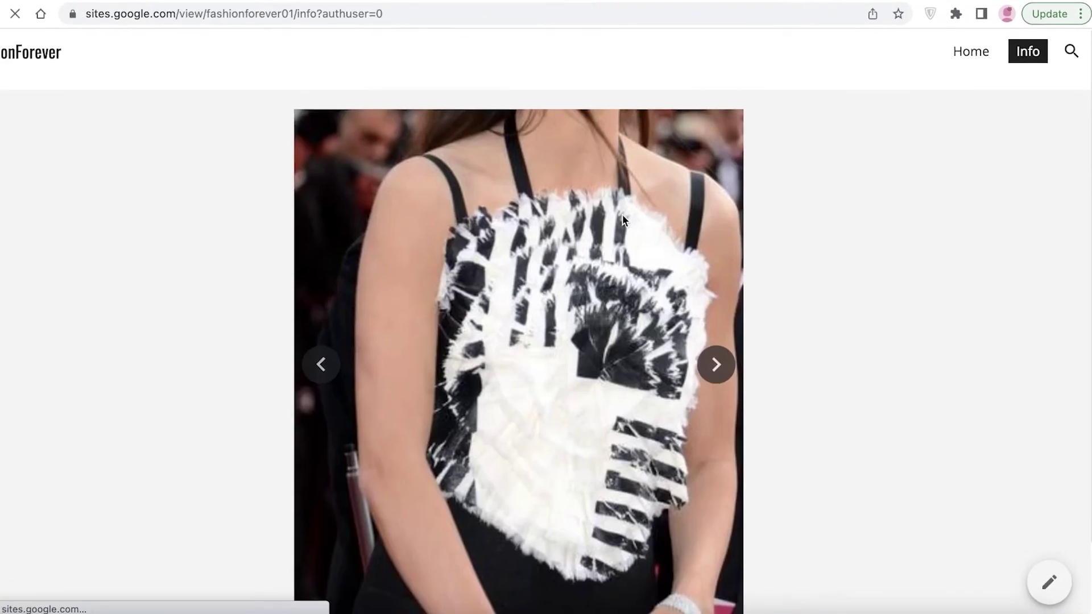
scroll(622, 214, "down", 1)
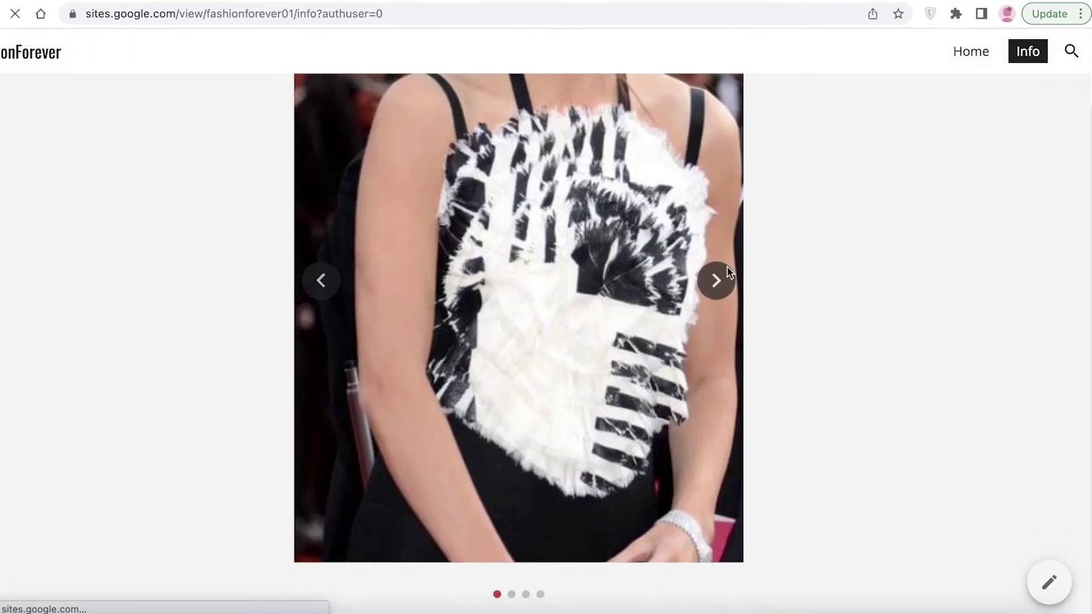
left_click(729, 282)
left_click(717, 283)
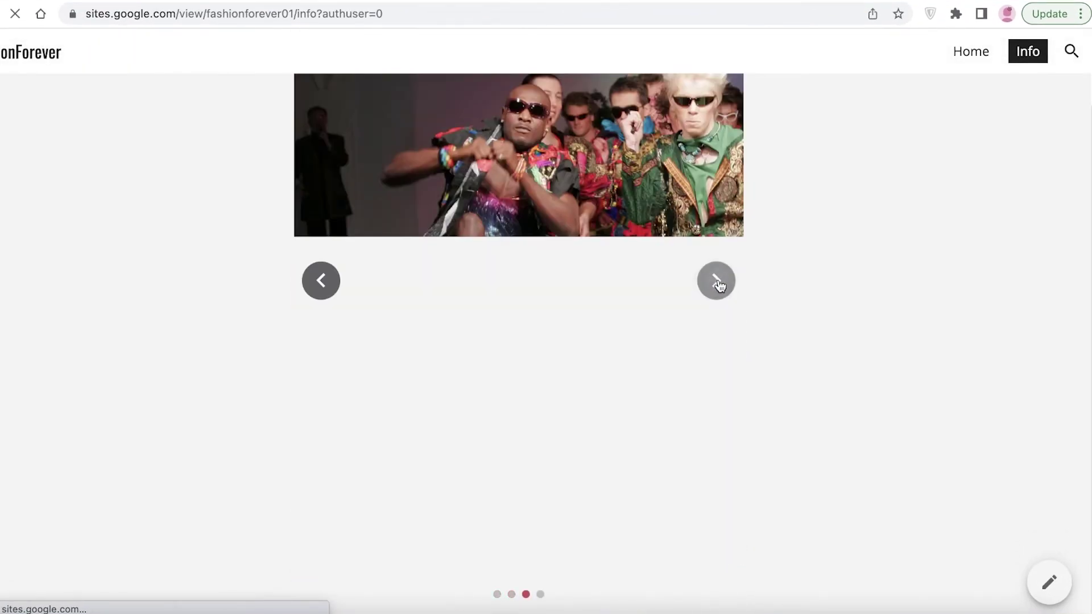
left_click(719, 284)
scroll(822, 273, "up", 1)
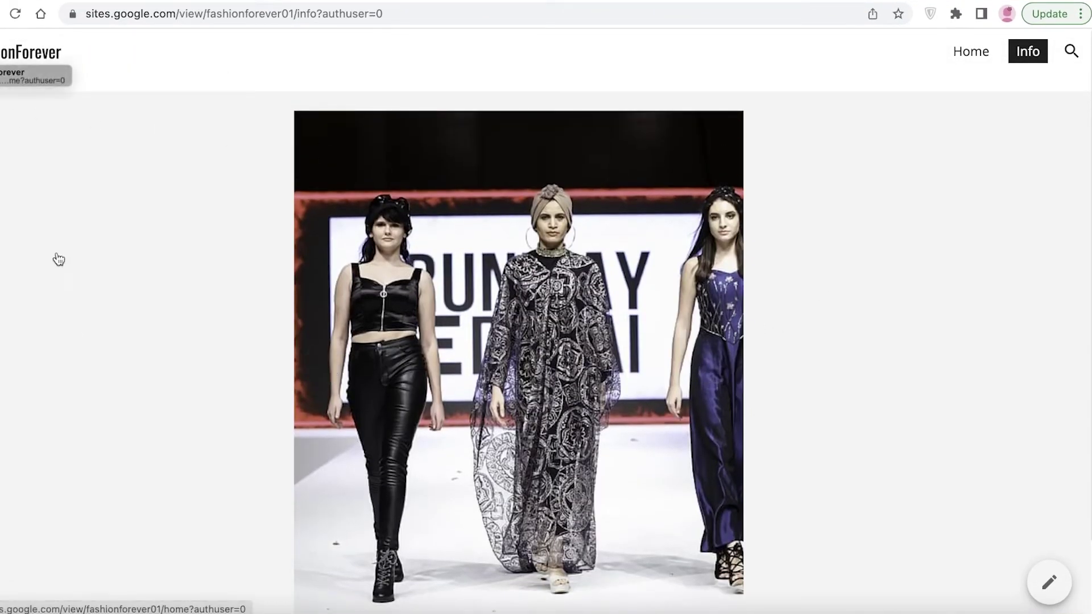